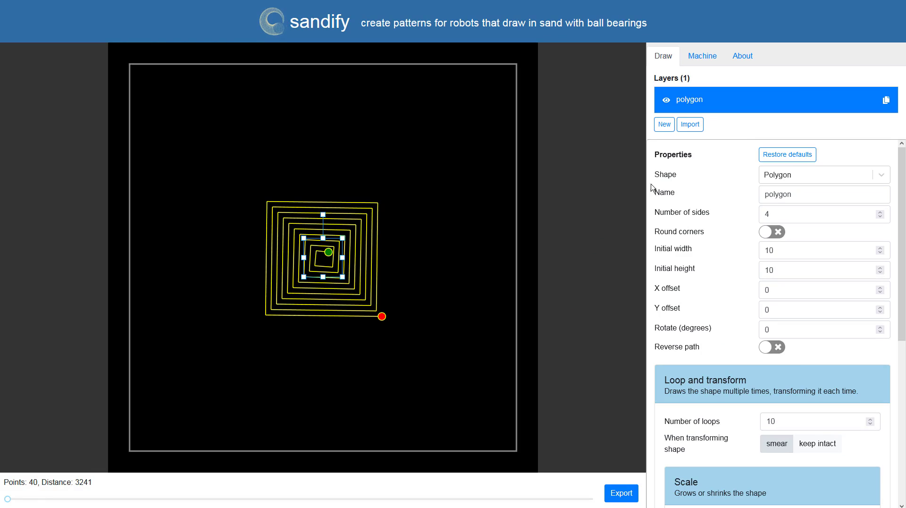
# Step: Move the square polygon spiral slightly up and left, to an X offset of -16 and a Y offset of 13
pyautogui.moveTo(381, 319)
pyautogui.mouseDown()
pyautogui.moveTo(386, 348)
pyautogui.moveTo(366, 269)
pyautogui.moveTo(391, 310)
pyautogui.moveTo(381, 309)
pyautogui.mouseUp()
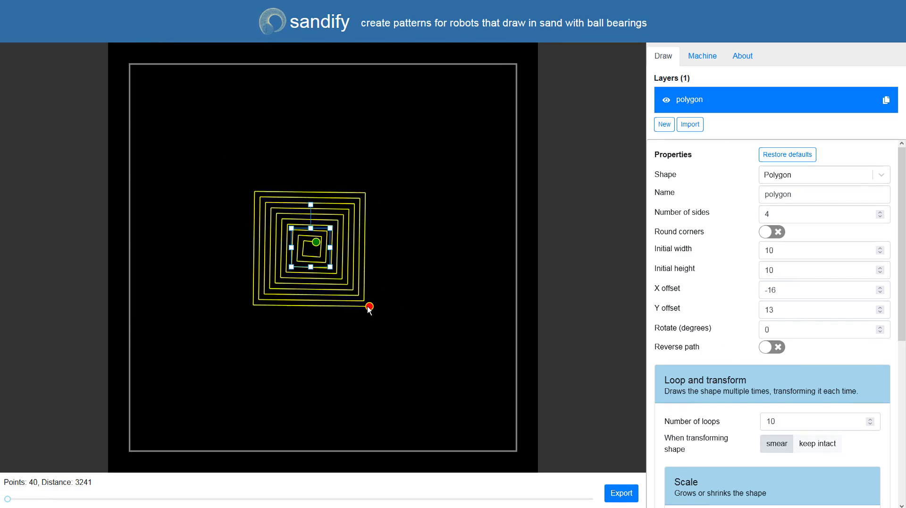
pyautogui.rightClick(422, 331)
pyautogui.click(549, 296)
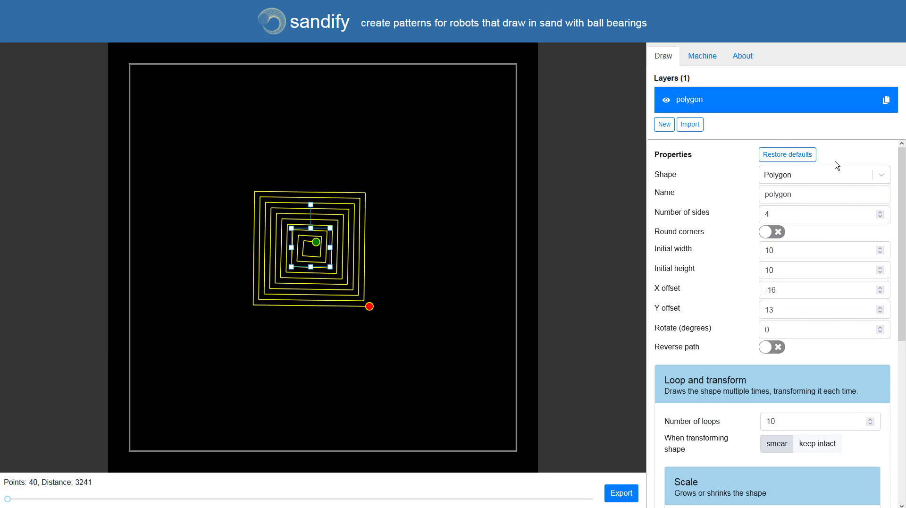
# Step: Try the Star, Circle, Heart, Reuleaux and Web shapes on the polygon layer
pyautogui.click(861, 181)
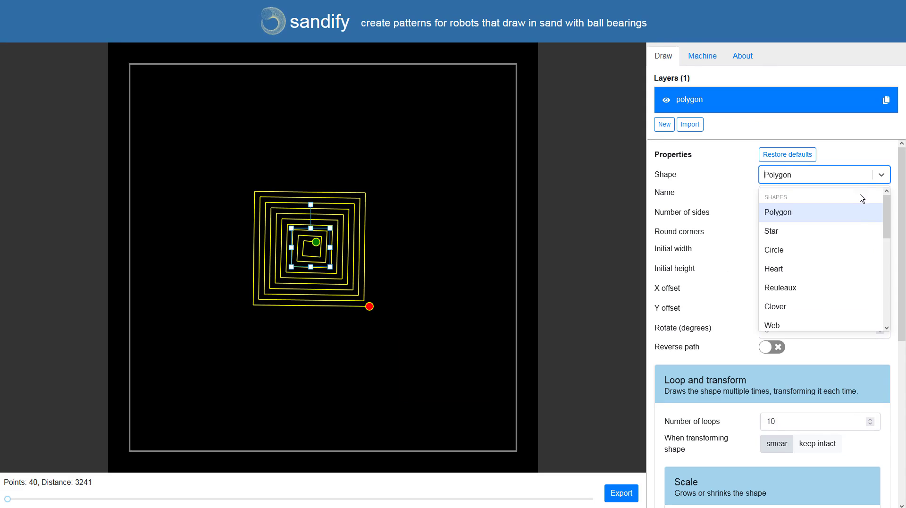
pyautogui.click(855, 231)
pyautogui.click(837, 184)
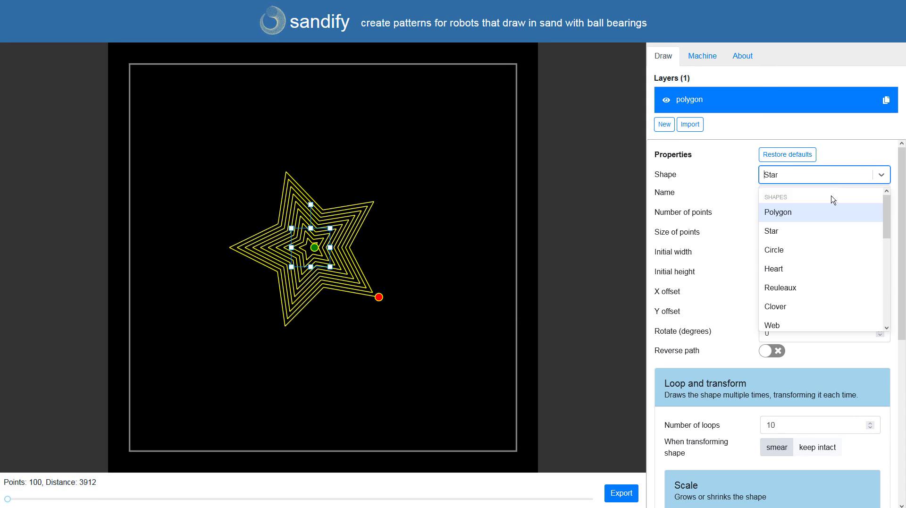
pyautogui.click(826, 247)
pyautogui.click(834, 180)
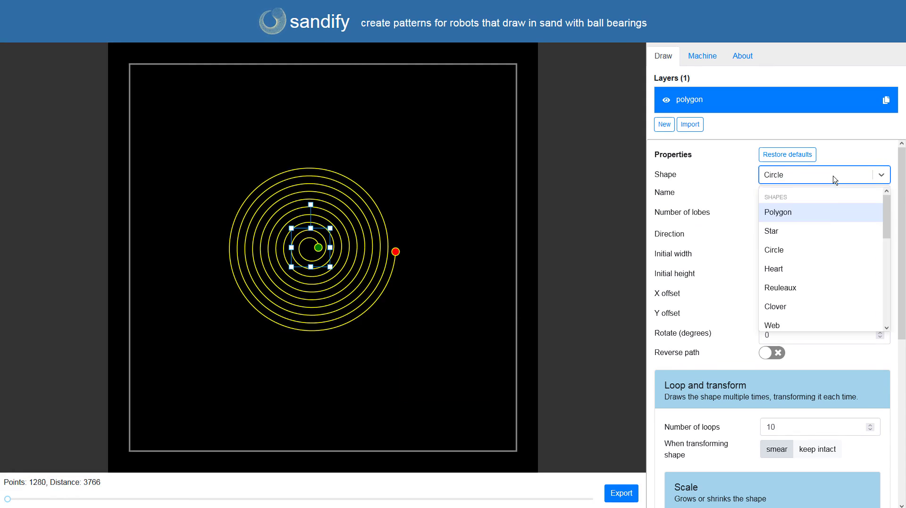
pyautogui.click(761, 268)
pyautogui.click(822, 182)
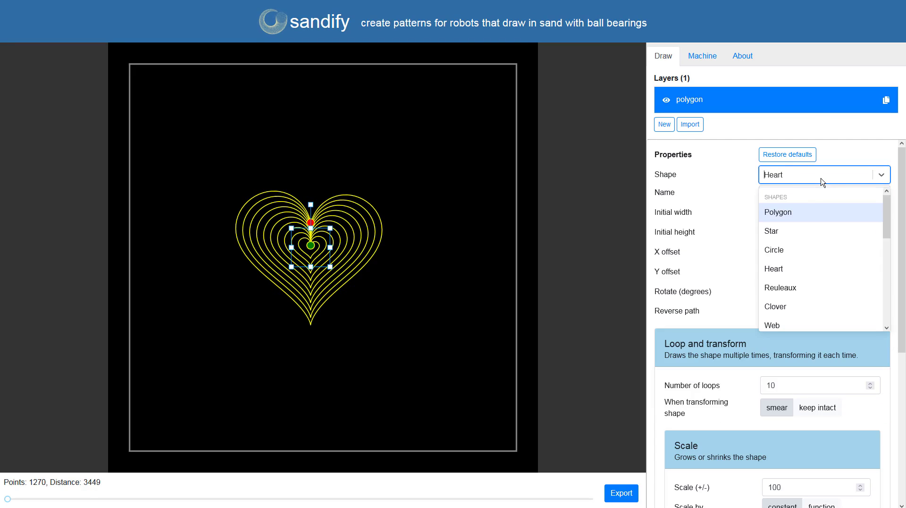
pyautogui.click(811, 288)
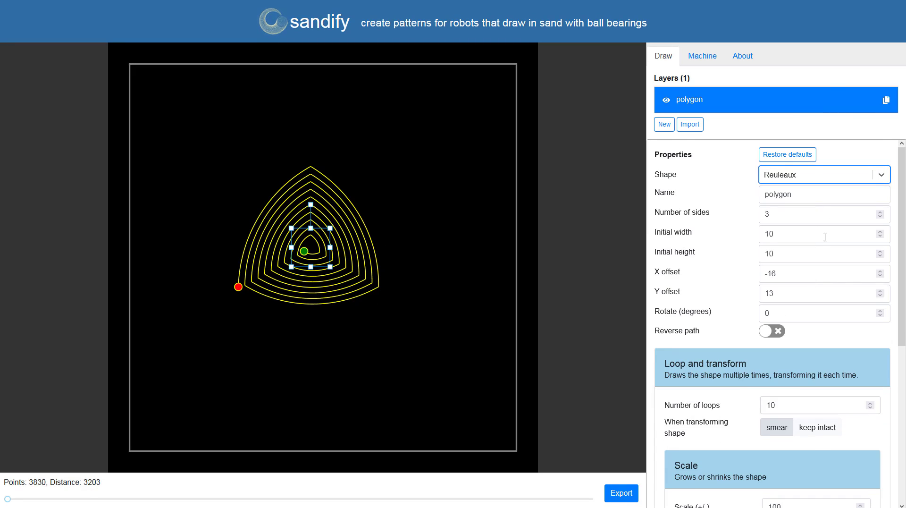
pyautogui.click(832, 180)
pyautogui.click(816, 326)
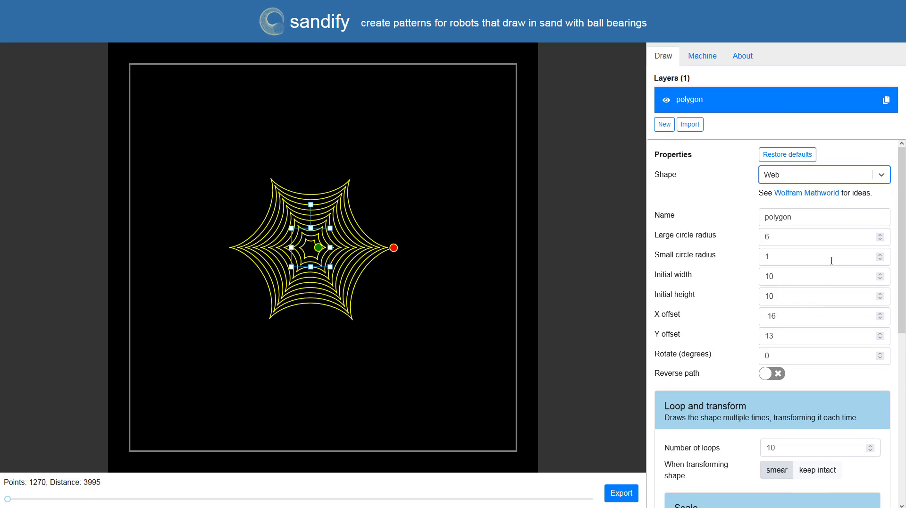
# Step: Browse the available shapes and set the layer's shape to Heart
pyautogui.click(851, 183)
pyautogui.scroll(-4, 799, 259)
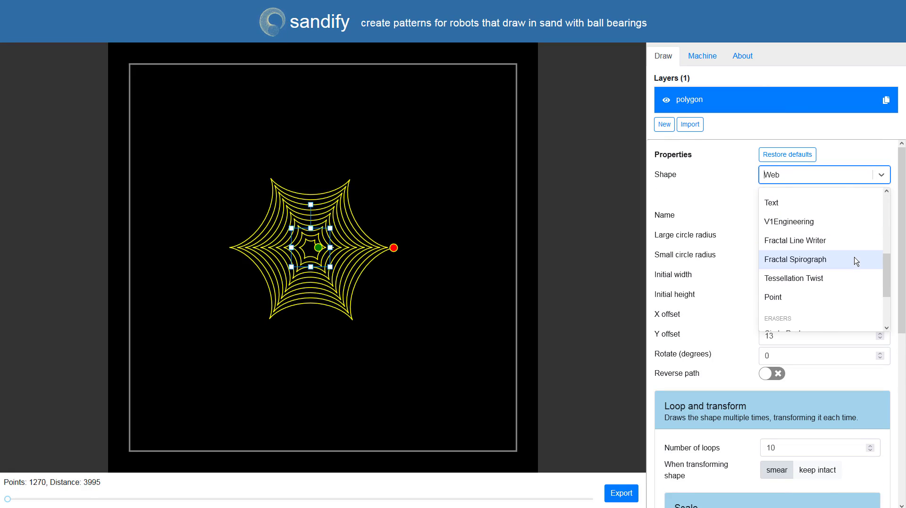
pyautogui.scroll(4, 789, 288)
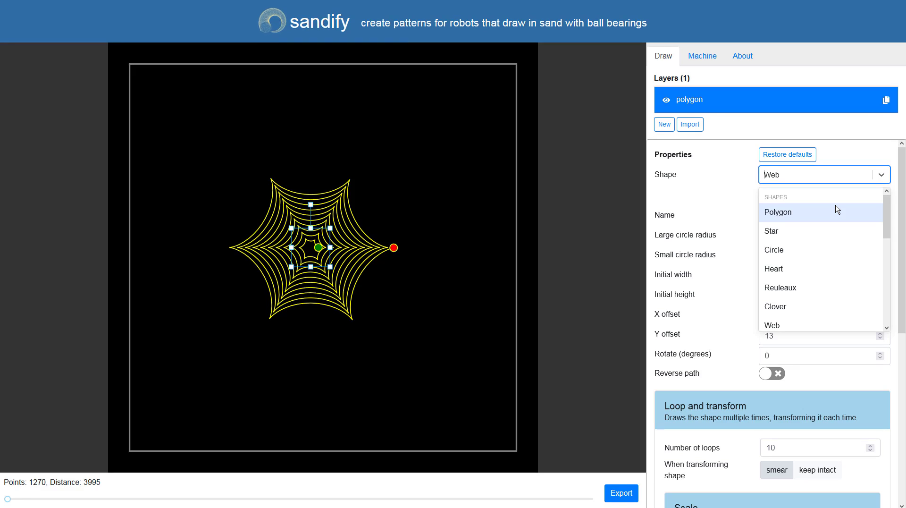
pyautogui.click(838, 270)
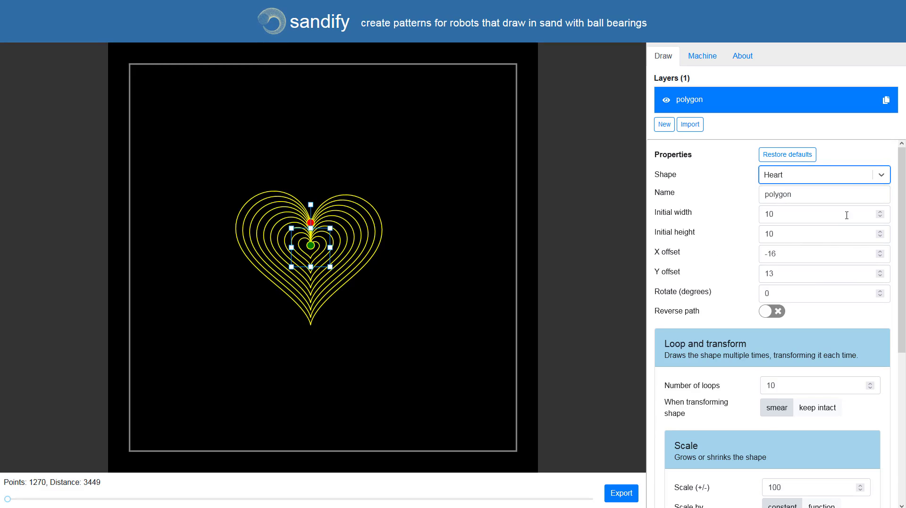
# Step: Try initial widths of 25 and 35 for the heart
pyautogui.doubleClick(778, 213)
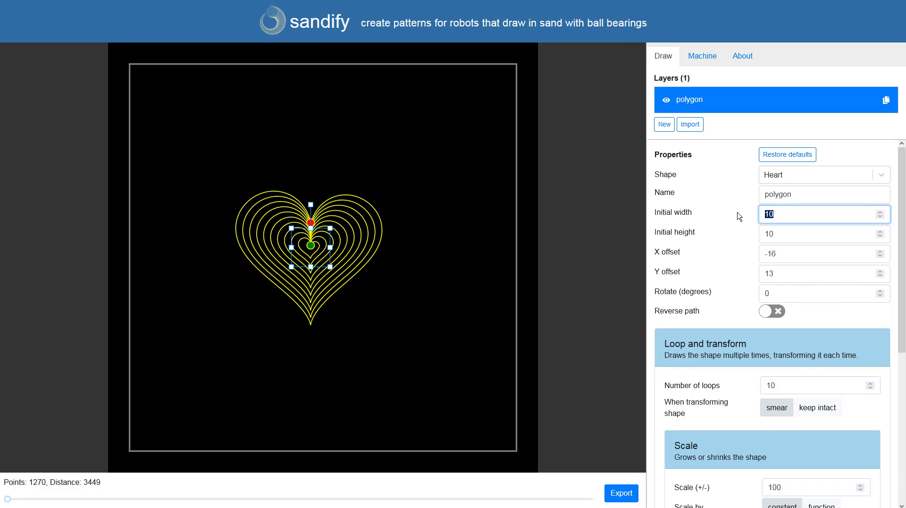
pyautogui.write('25')
pyautogui.doubleClick(771, 213)
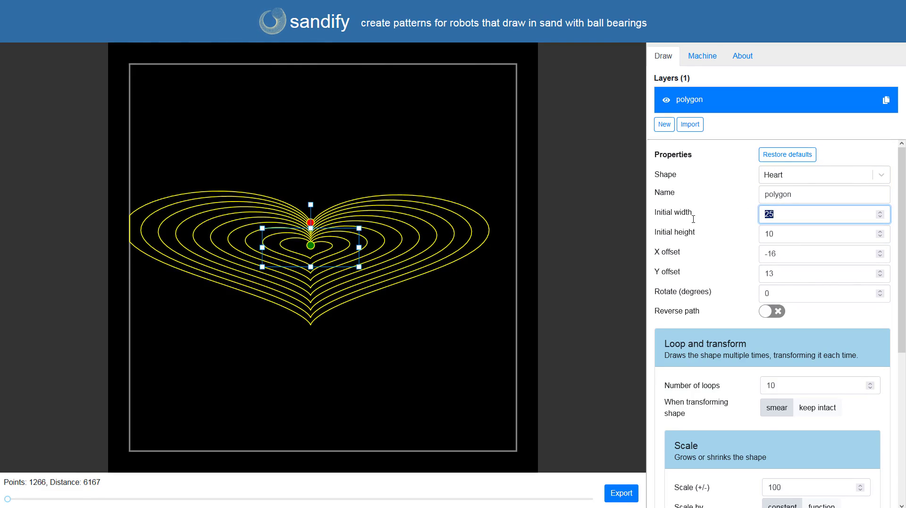
pyautogui.write('35')
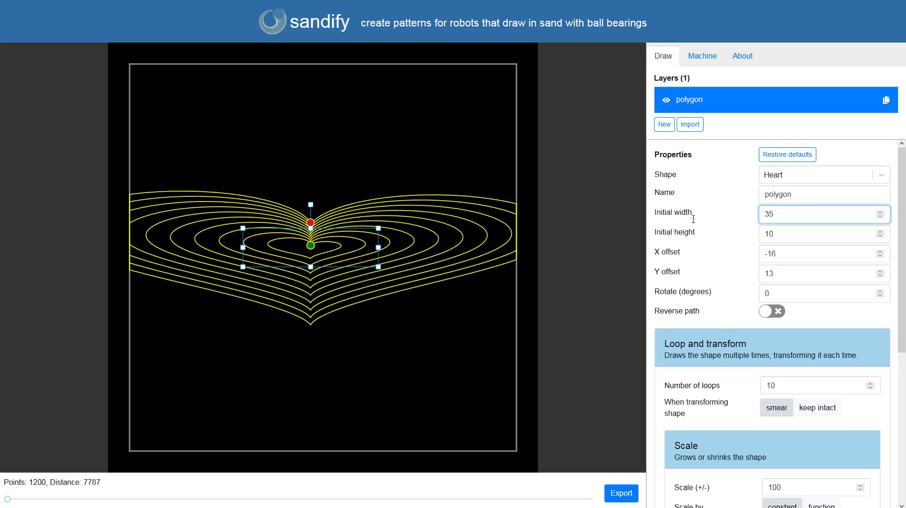
# Step: Set the heart's initial width and initial height both to 15
pyautogui.doubleClick(767, 214)
pyautogui.write('15')
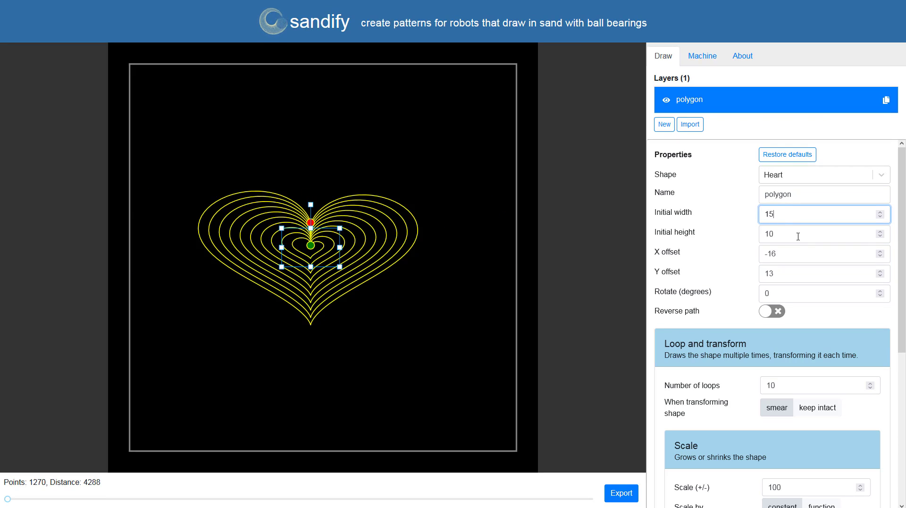
pyautogui.doubleClick(798, 236)
pyautogui.write('15')
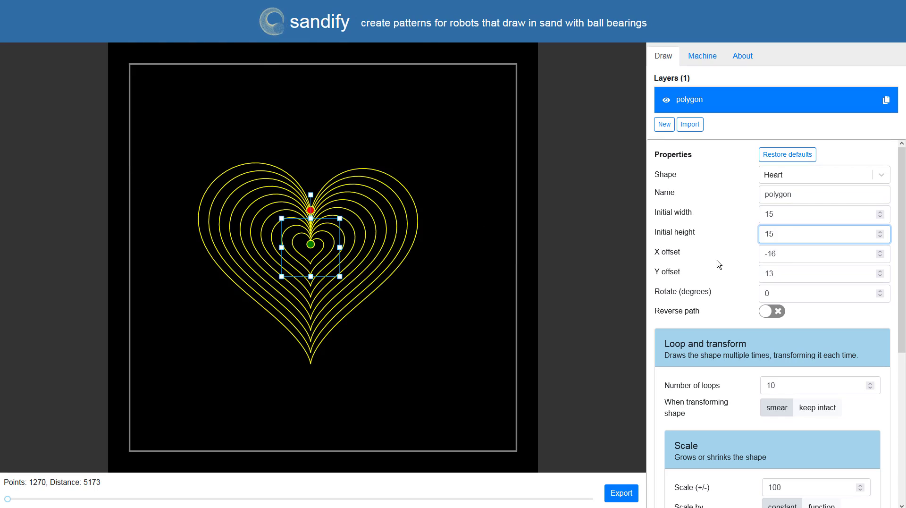
# Step: Try an X offset of -25 for the heart, and set both its X and Y offsets to 0
pyautogui.click(783, 251)
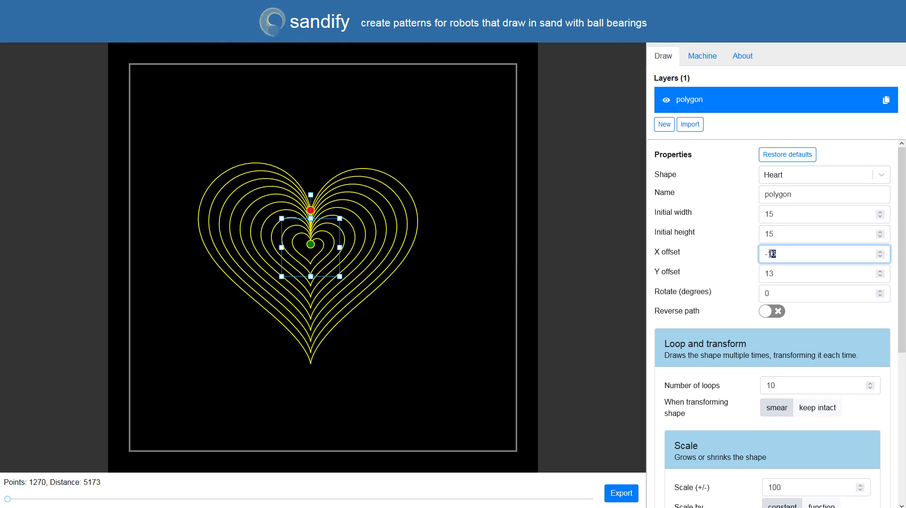
pyautogui.write('25')
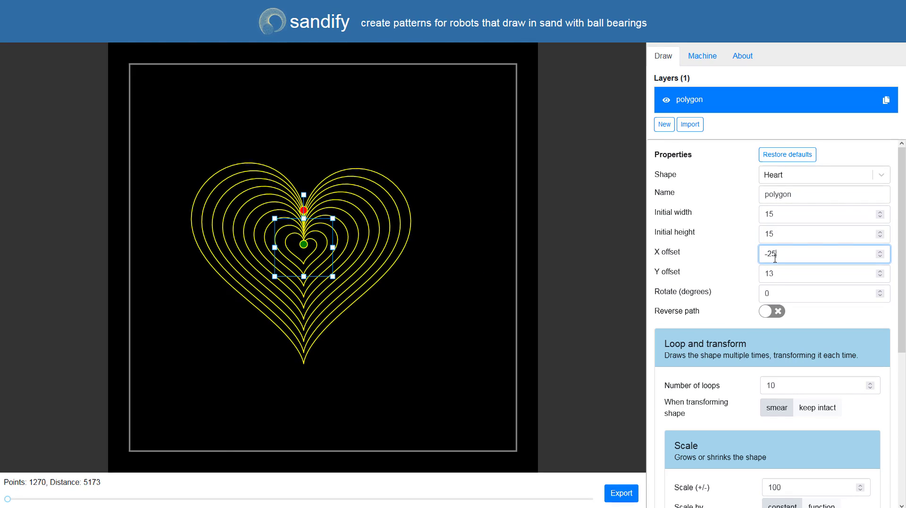
pyautogui.moveTo(775, 255); pyautogui.dragTo(579, 249)
pyautogui.write('0')
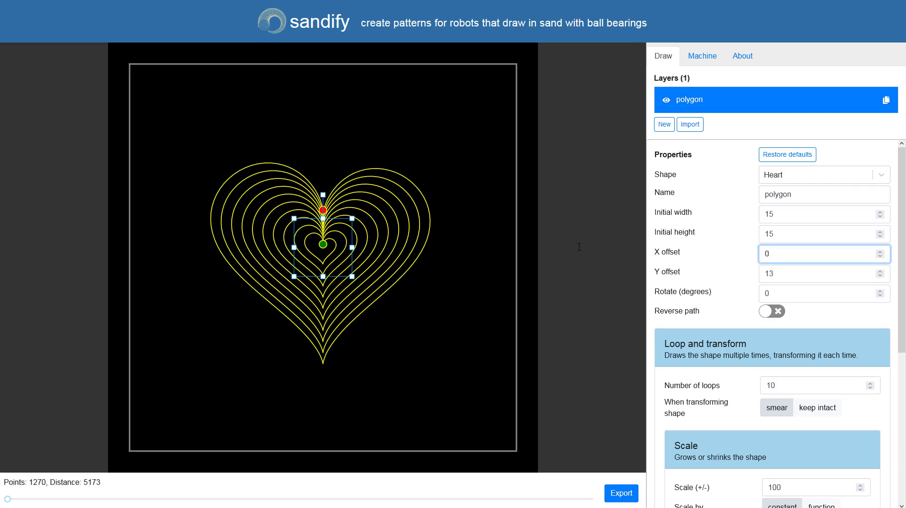
pyautogui.press('Tab')
pyautogui.write('0')
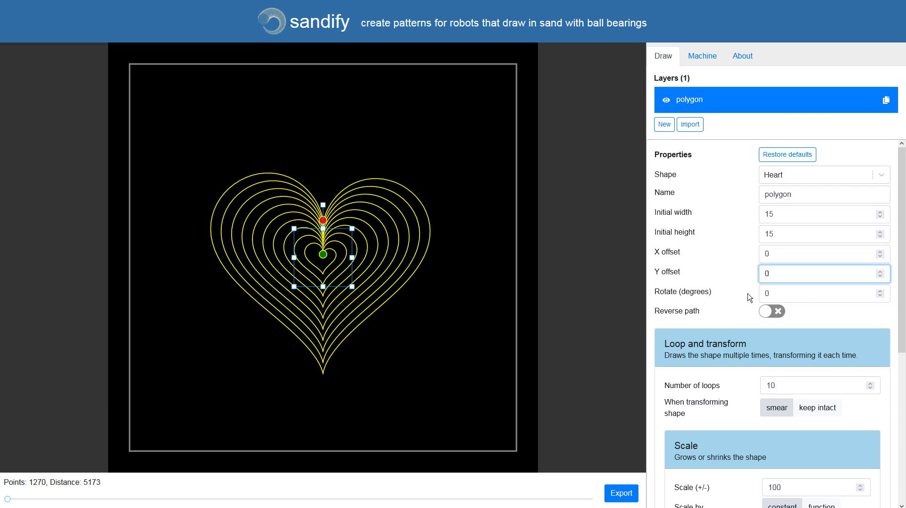
# Step: Try rotating the heart by 35 degrees and reset its rotation to 0
pyautogui.press('Tab')
pyautogui.write('35')
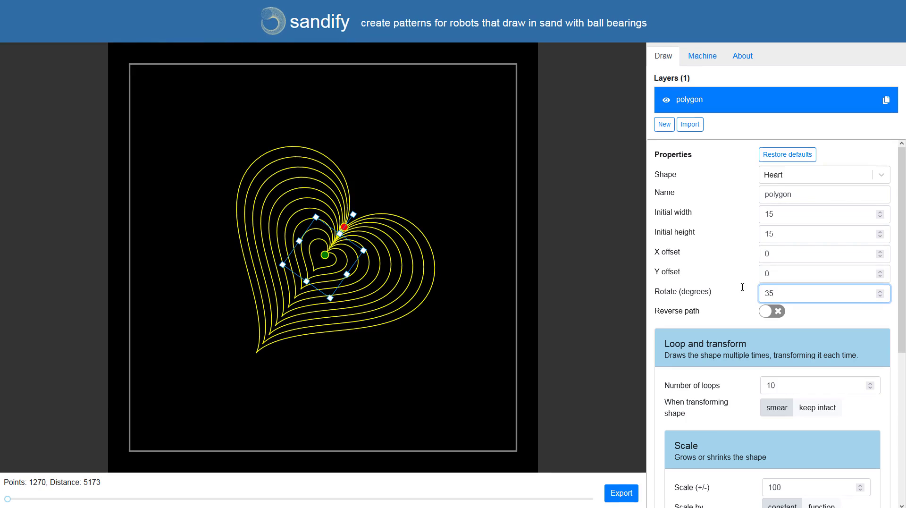
pyautogui.click(741, 289)
pyautogui.click(713, 291)
pyautogui.write('0')
# Step: Try 5 and 25 loops for the heart and restore the number of loops to 10
pyautogui.moveTo(847, 388); pyautogui.dragTo(702, 384)
pyautogui.write('5')
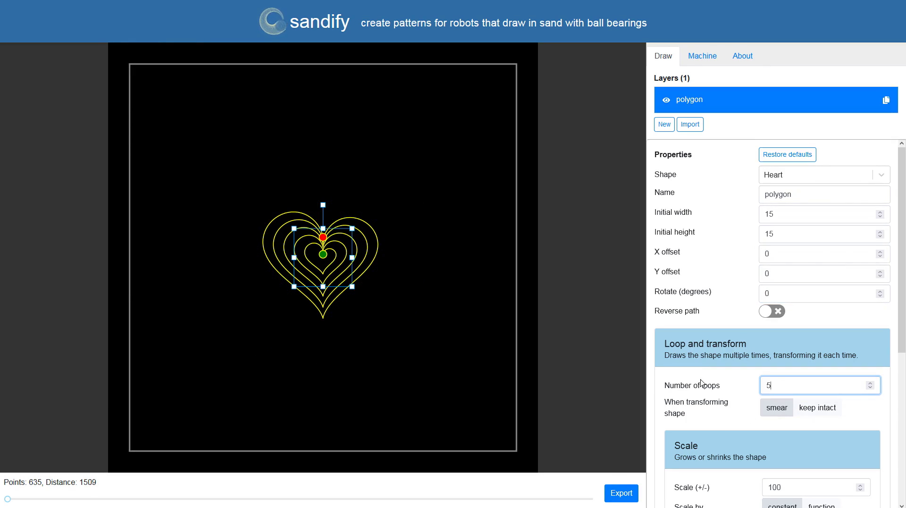
pyautogui.write('25')
pyautogui.moveTo(783, 384); pyautogui.dragTo(635, 391)
pyautogui.click(710, 390)
pyautogui.write('10')
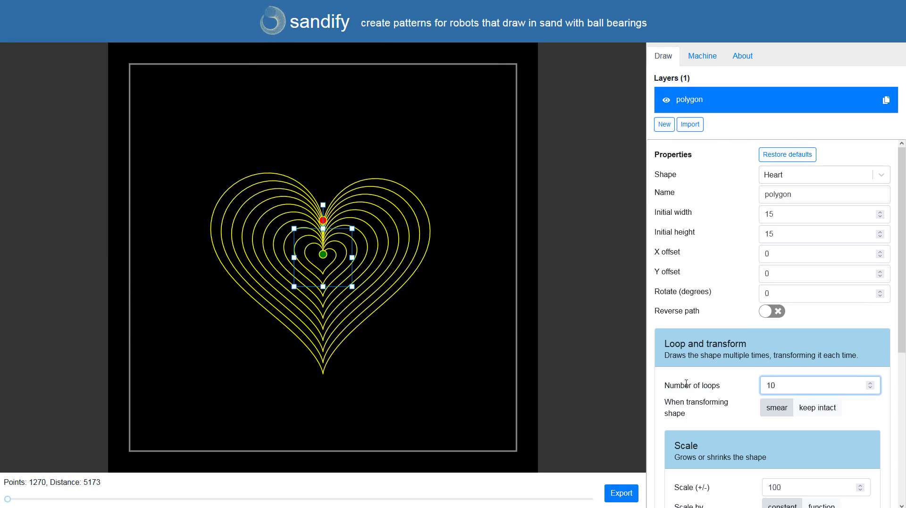
# Step: Set the heart to keep intact when it is transformed in each loop
pyautogui.click(779, 410)
pyautogui.scroll(-5, 748, 368)
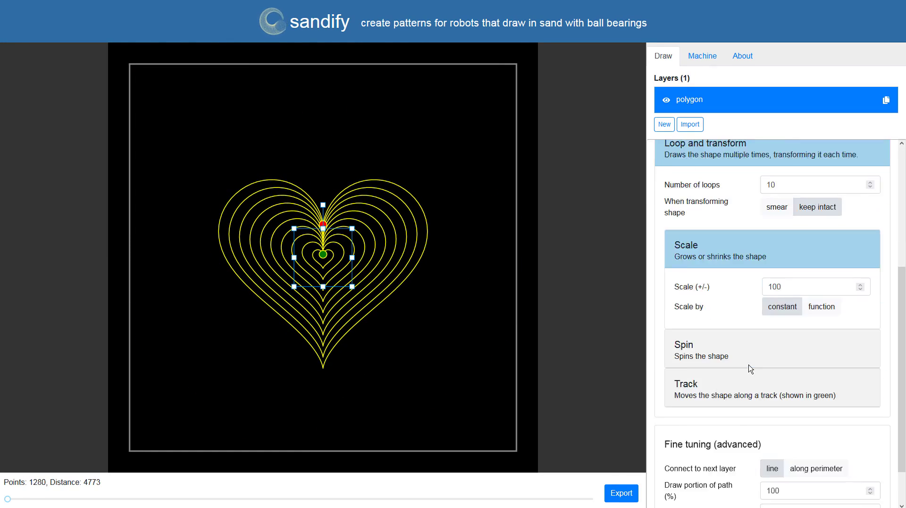
# Step: Enable Spin for the heart, try a spin value of 5 and reset it to 0
pyautogui.click(684, 297)
pyautogui.doubleClick(802, 335)
pyautogui.write('10')
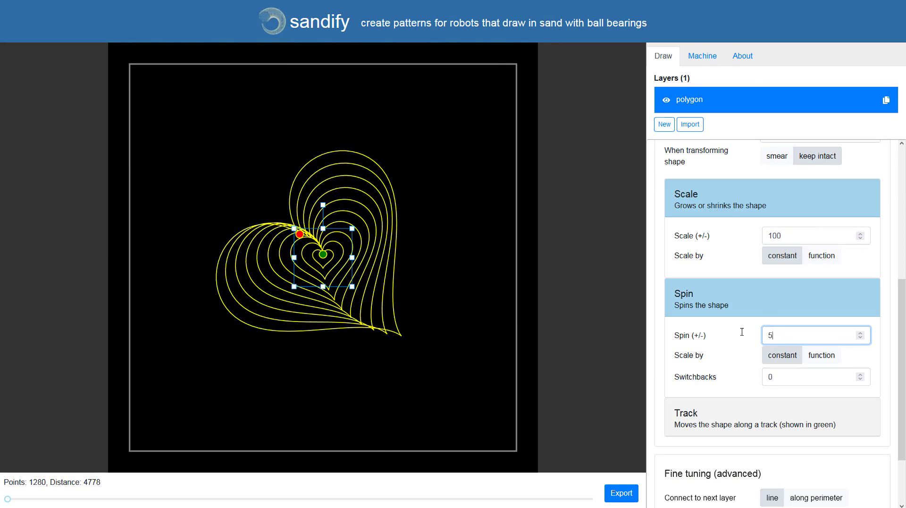
pyautogui.press('BackSpace')
pyautogui.moveTo(797, 333); pyautogui.dragTo(755, 332)
pyautogui.write('0')
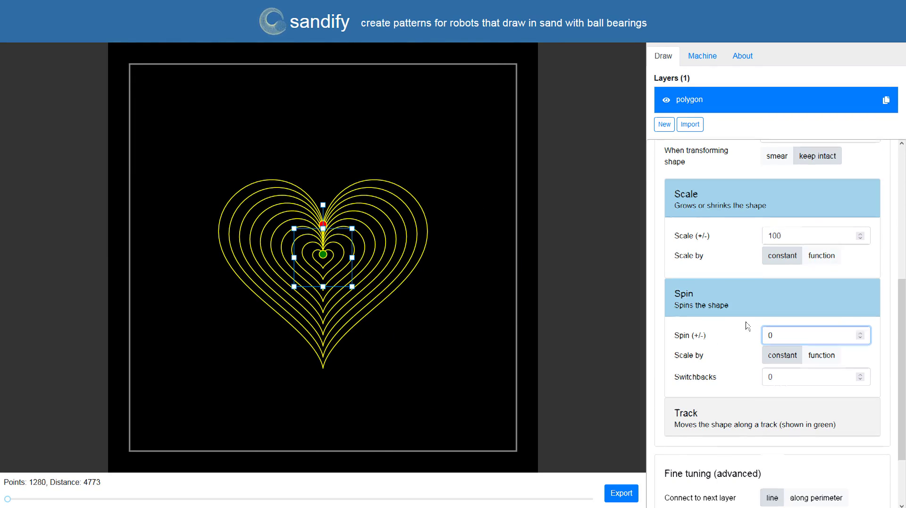
# Step: Export the heart pattern in SVG format and download the file
pyautogui.scroll(-2, 747, 415)
pyautogui.moveTo(8, 498)
pyautogui.mouseDown()
pyautogui.moveTo(171, 498)
pyautogui.moveTo(1, 488)
pyautogui.mouseUp()
pyautogui.click(628, 489)
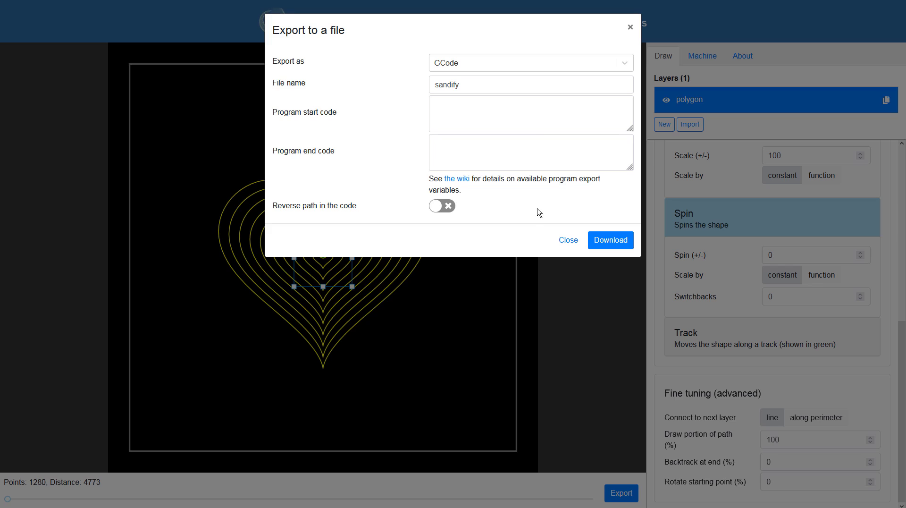
pyautogui.click(517, 66)
pyautogui.click(509, 130)
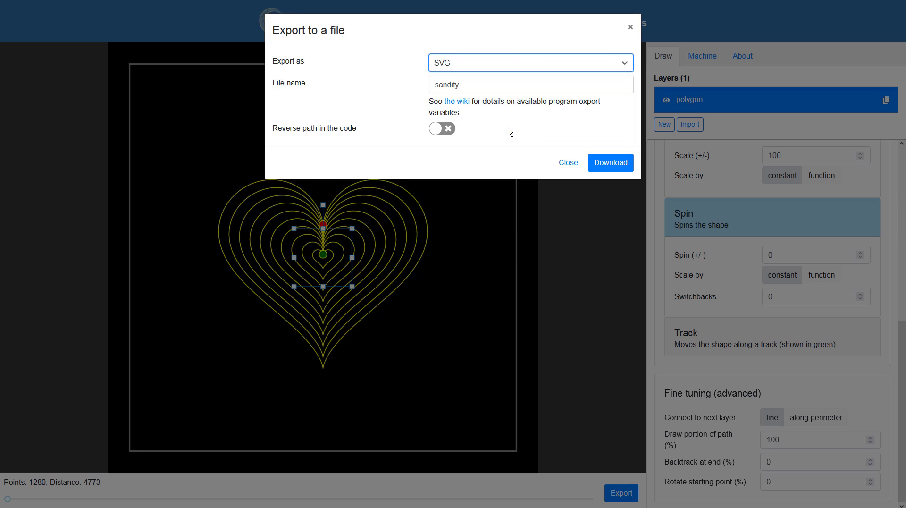
pyautogui.click(481, 85)
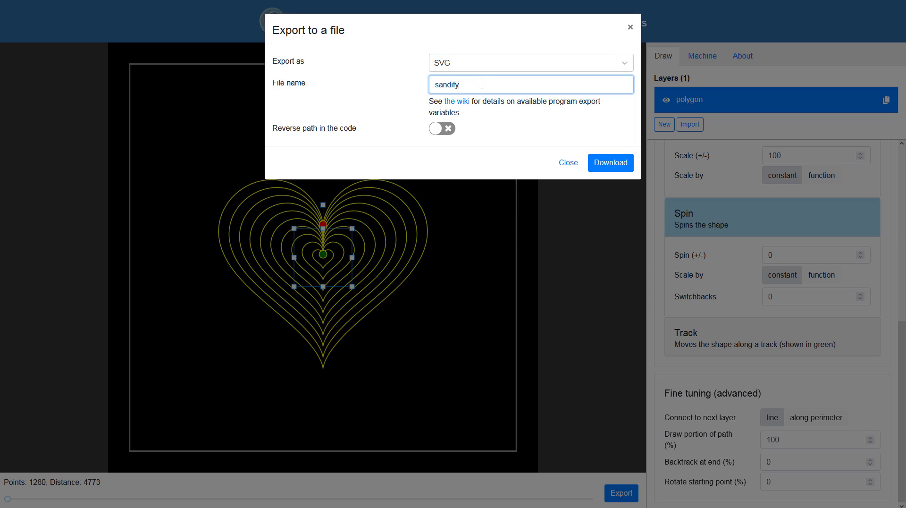
pyautogui.click(601, 164)
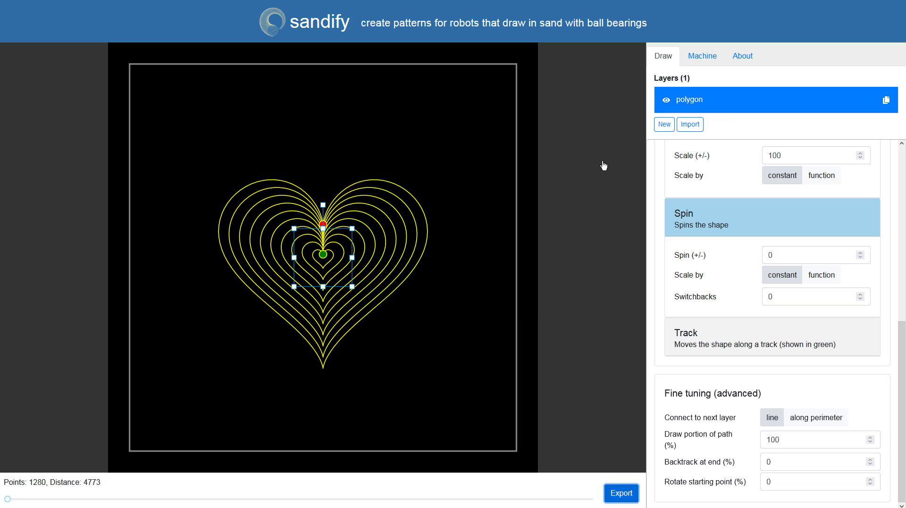
# Step: Switch to Blender, select the imported heart curve and, in top view, move it so the heart is centred on the world origin
pyautogui.click(401, 273)
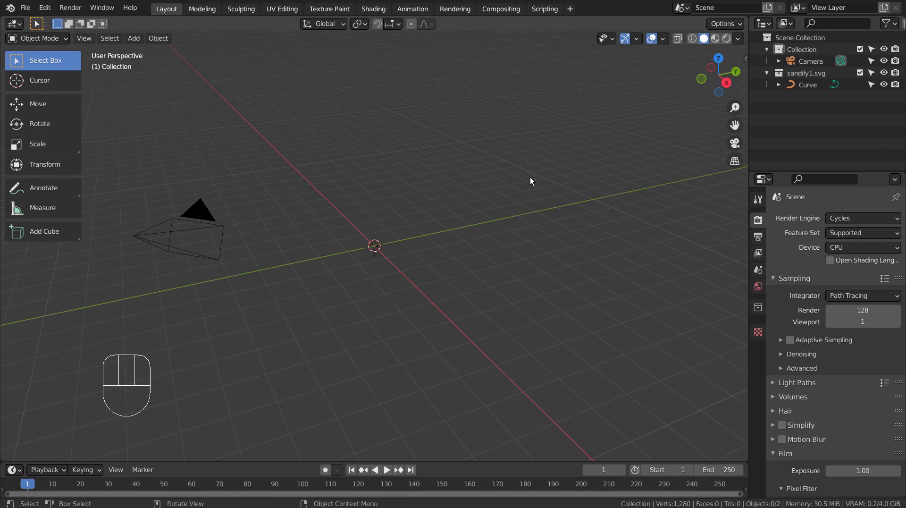
pyautogui.scroll(6, 417, 227)
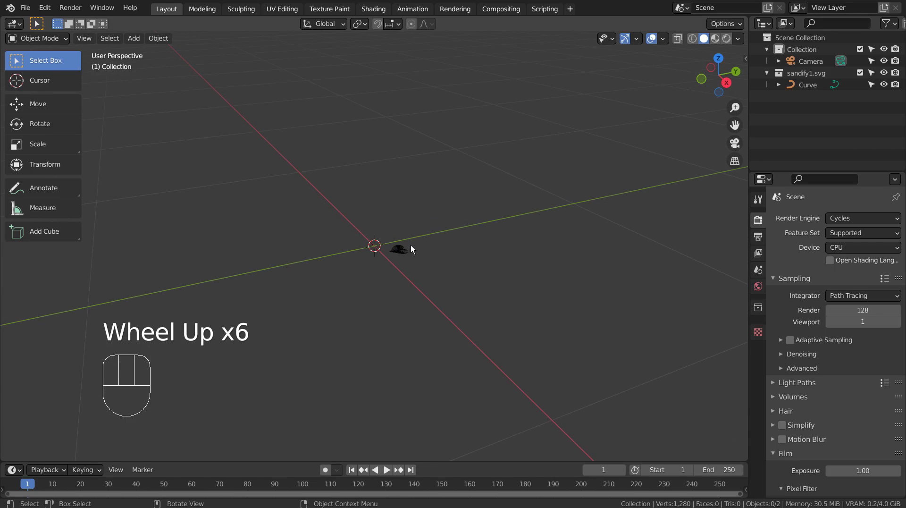
pyautogui.click(409, 246)
pyautogui.press('KP_7')
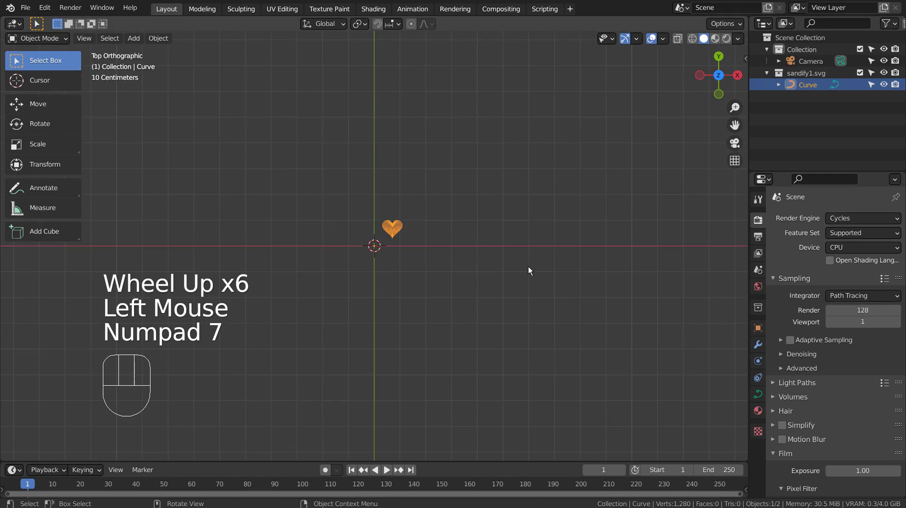
pyautogui.scroll(2, 527, 266)
pyautogui.press('g')
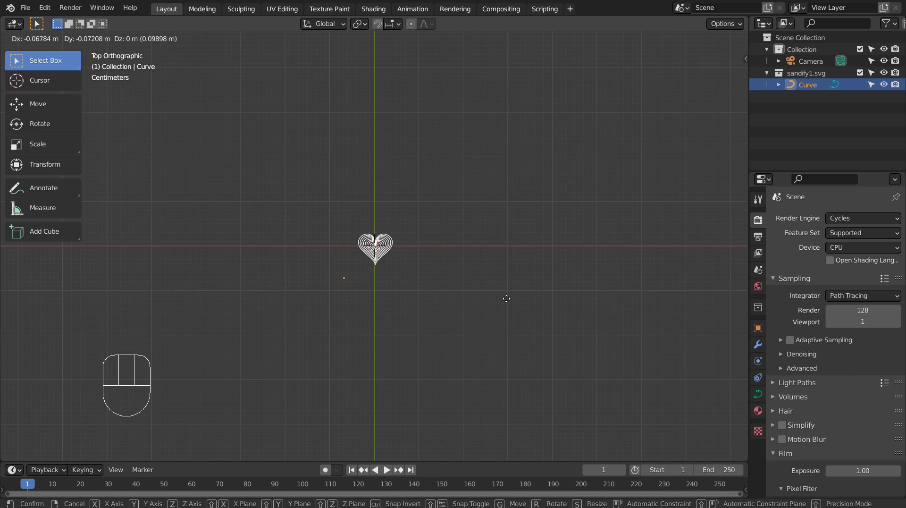
pyautogui.click(506, 299)
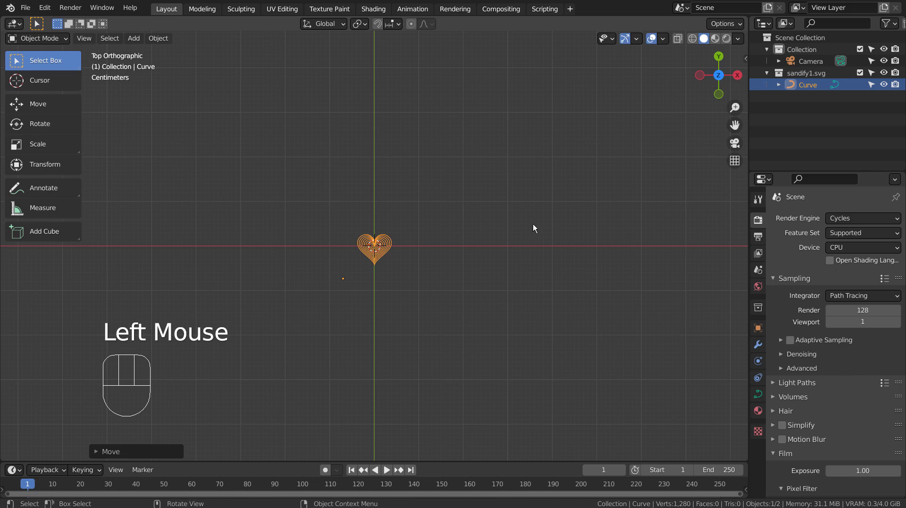
# Step: Set the heart curve's origin to the 3D cursor and scale the heart up until it fills most of the view
pyautogui.click(157, 38)
pyautogui.moveTo(171, 63)
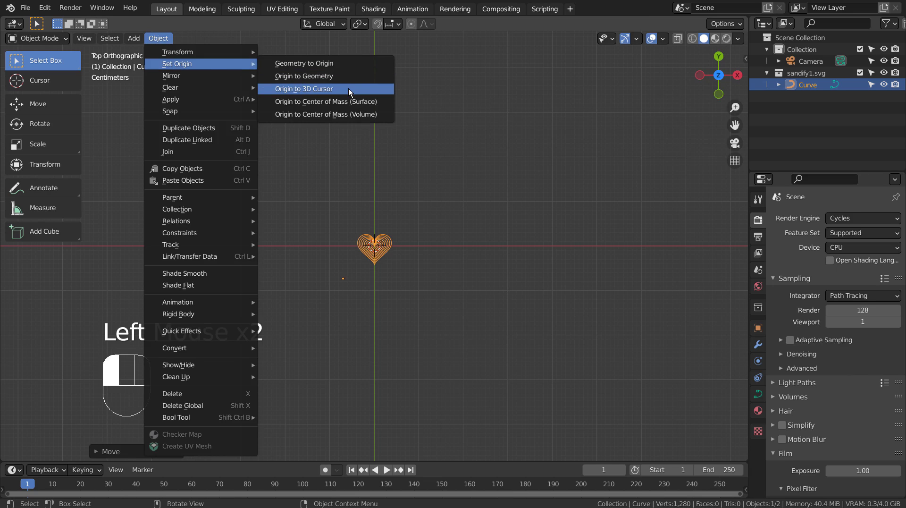
pyautogui.click(348, 89)
pyautogui.press('s')
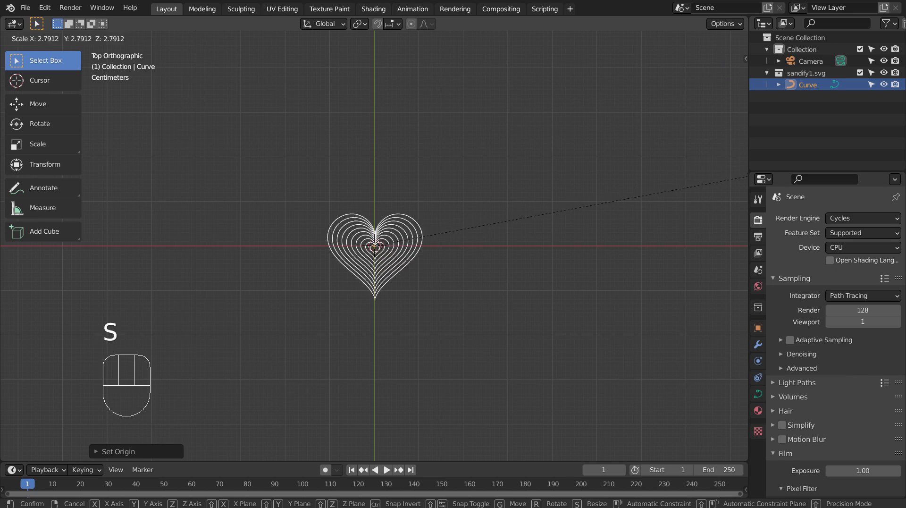
pyautogui.click(379, 291)
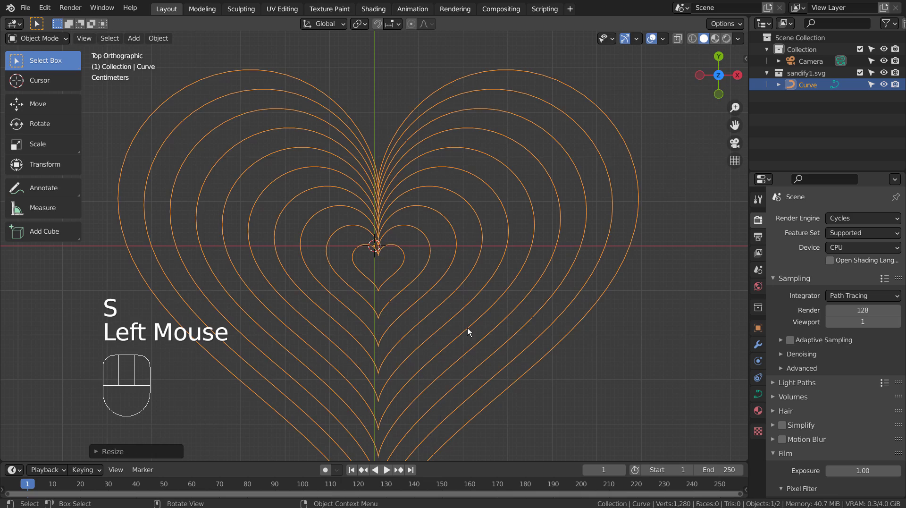
# Step: Extrude the heart curve by 0.012 m in its curve geometry settings
pyautogui.moveTo(467, 327); pyautogui.dragTo(579, 270, button='middle')
pyautogui.scroll(-2, 460, 257)
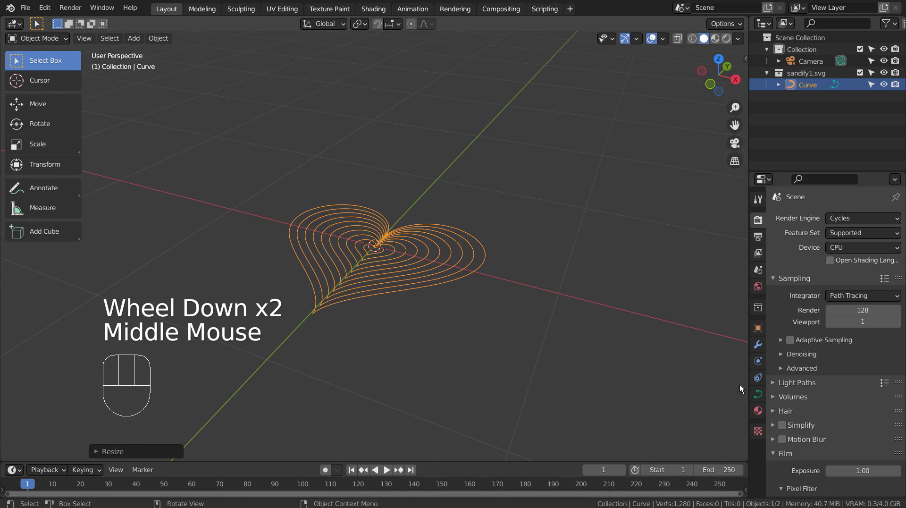
pyautogui.click(757, 393)
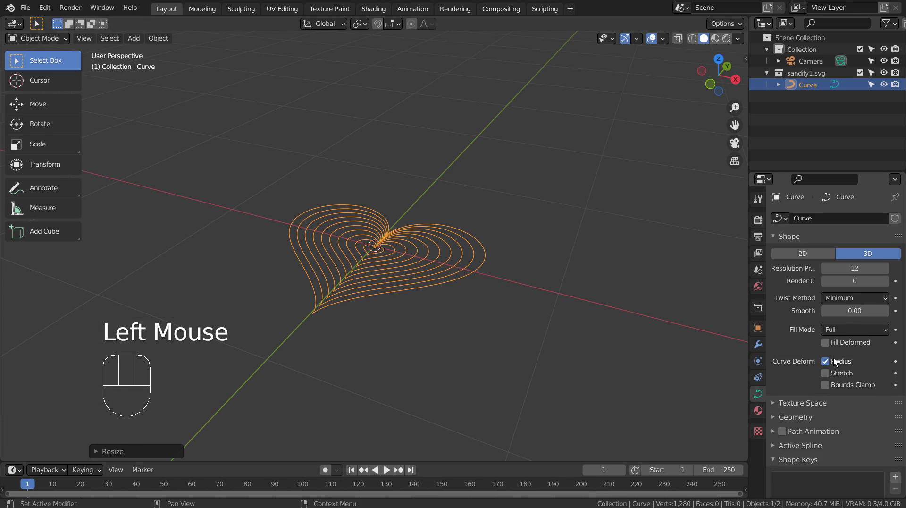
pyautogui.scroll(-2, 811, 364)
pyautogui.click(771, 379)
pyautogui.scroll(-3, 843, 366)
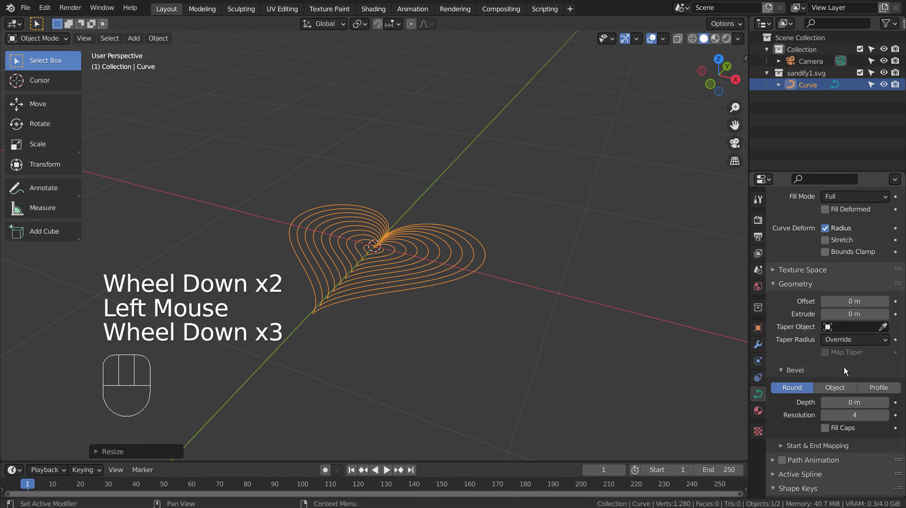
pyautogui.scroll(-1, 844, 367)
pyautogui.moveTo(850, 277)
pyautogui.keyDown('shift'); pyautogui.mouseDown()
pyautogui.moveTo(868, 277)
pyautogui.moveTo(843, 277)
pyautogui.mouseUp(); pyautogui.keyUp('shift')
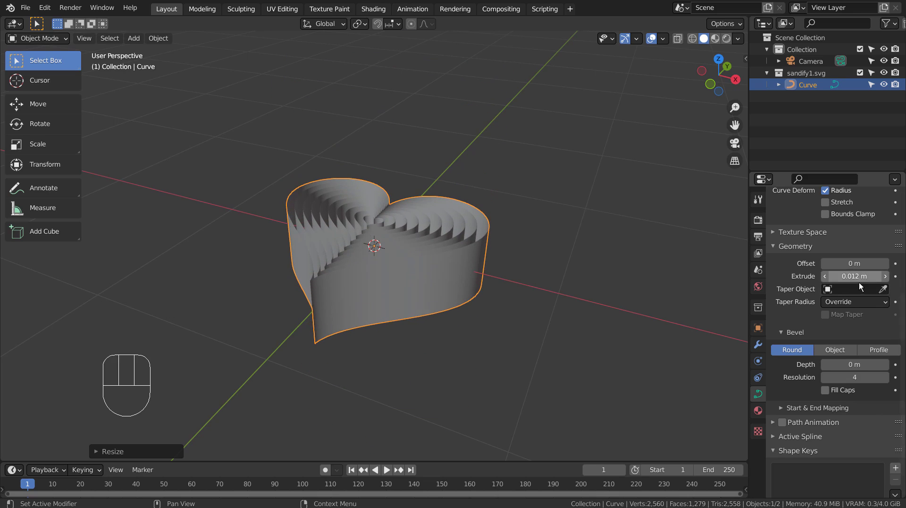
# Step: Set the heart curve's round bevel depth to 0.01 m
pyautogui.moveTo(847, 364)
pyautogui.keyDown('shift'); pyautogui.mouseDown()
pyautogui.moveTo(863, 364)
pyautogui.moveTo(845, 365)
pyautogui.mouseUp(); pyautogui.keyUp('shift')
pyautogui.click(867, 365)
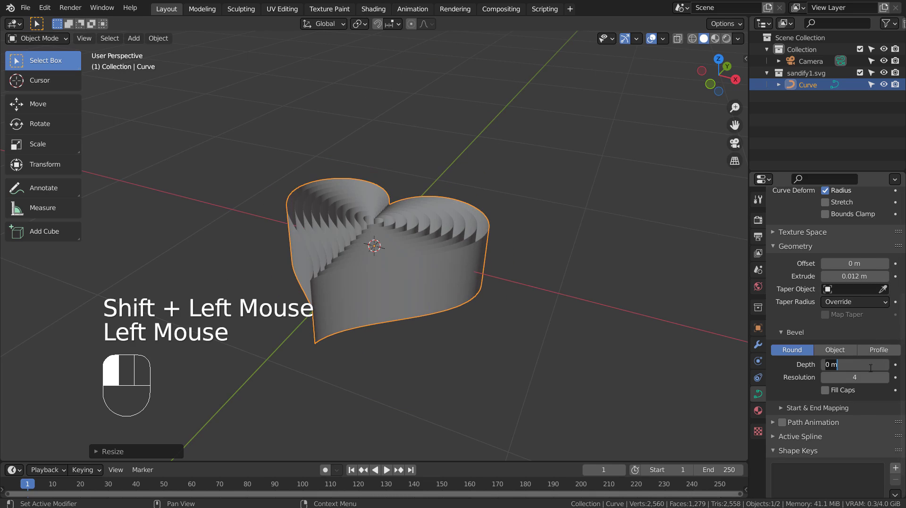
pyautogui.write('.01')
pyautogui.press('Return')
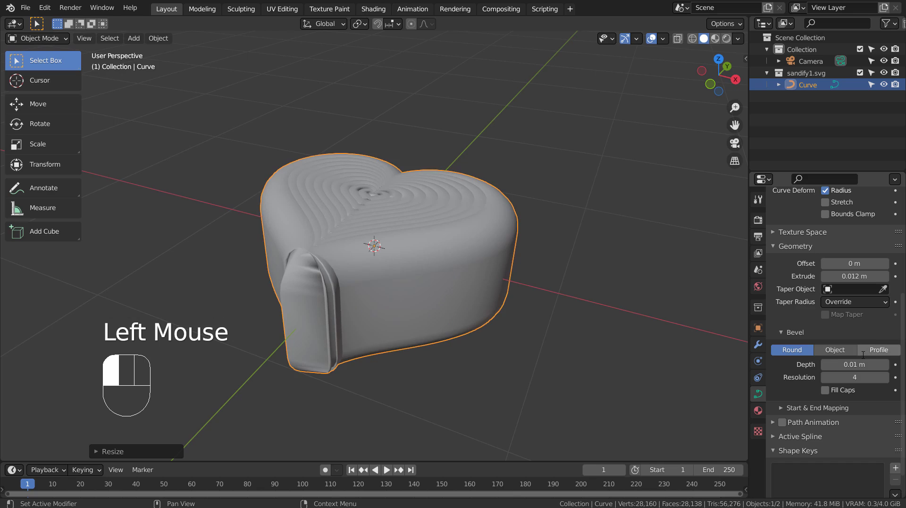
# Step: Reduce the heart curve's bevel depth to 0.001 m, keeping the Round bevel type
pyautogui.click(863, 352)
pyautogui.click(792, 350)
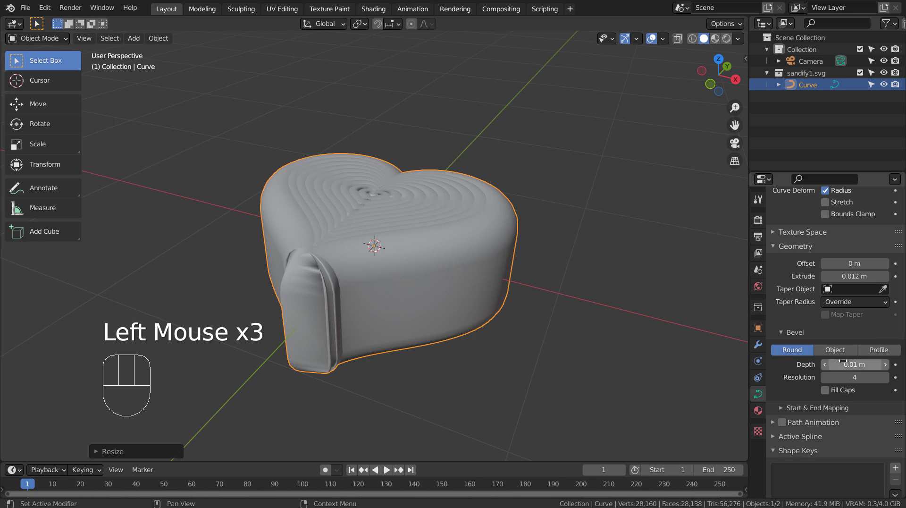
pyautogui.click(843, 363)
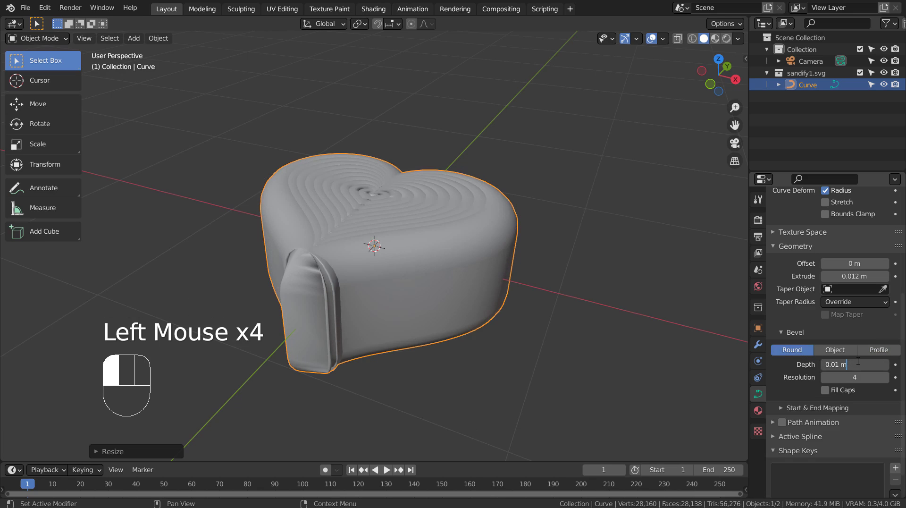
pyautogui.click(835, 352)
pyautogui.click(808, 352)
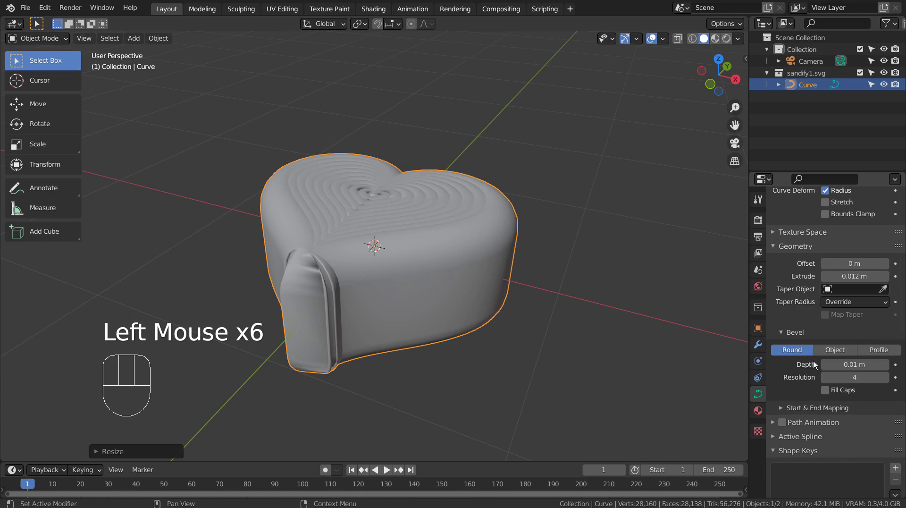
pyautogui.click(846, 363)
pyautogui.click(834, 365)
pyautogui.write('0')
pyautogui.press('Return')
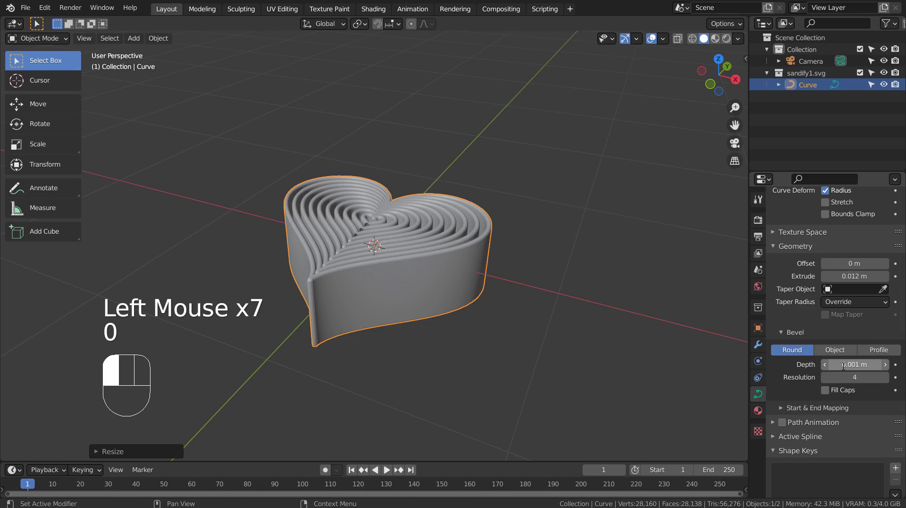
# Step: Try Fill Caps on the heart curve's bevel and turn the option off again
pyautogui.scroll(2, 435, 178)
pyautogui.moveTo(435, 178); pyautogui.dragTo(483, 195, button='middle')
pyautogui.scroll(6, 833, 211)
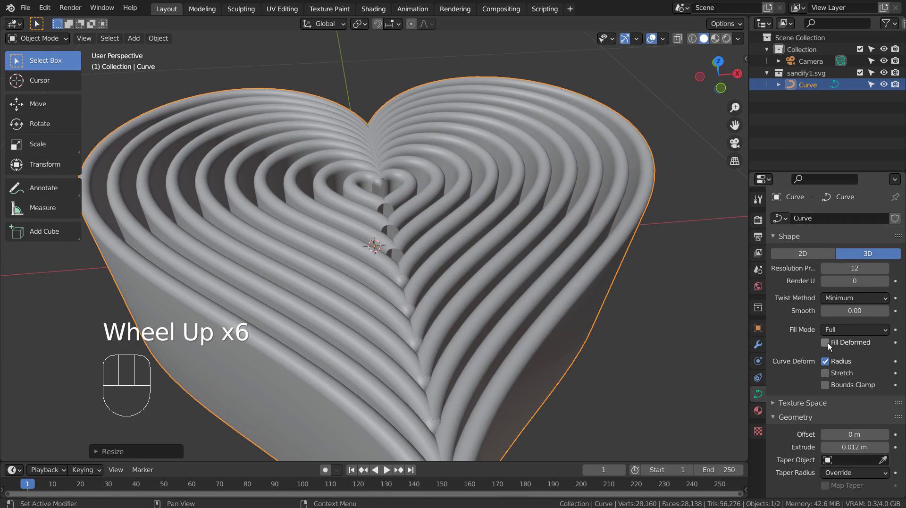
pyautogui.scroll(3, 827, 343)
pyautogui.scroll(-4, 827, 343)
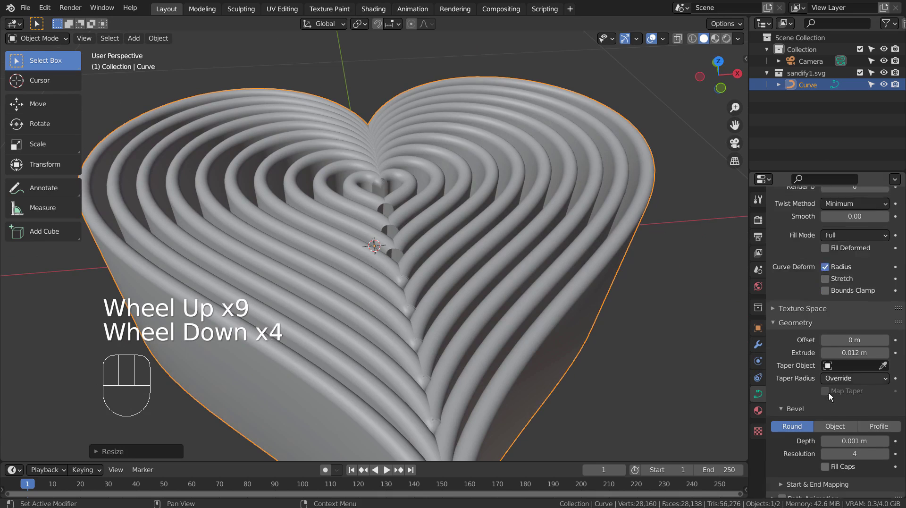
pyautogui.scroll(-2, 828, 393)
pyautogui.click(825, 410)
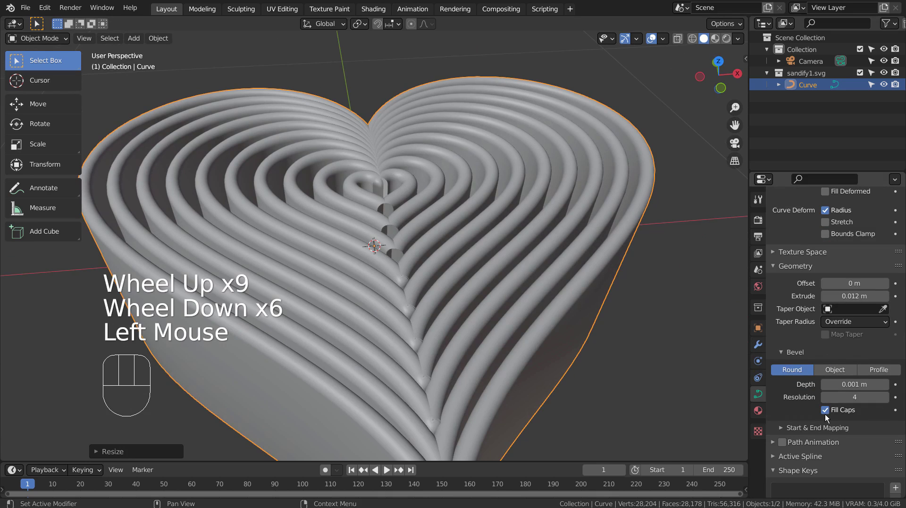
pyautogui.doubleClick(825, 410)
pyautogui.click(824, 410)
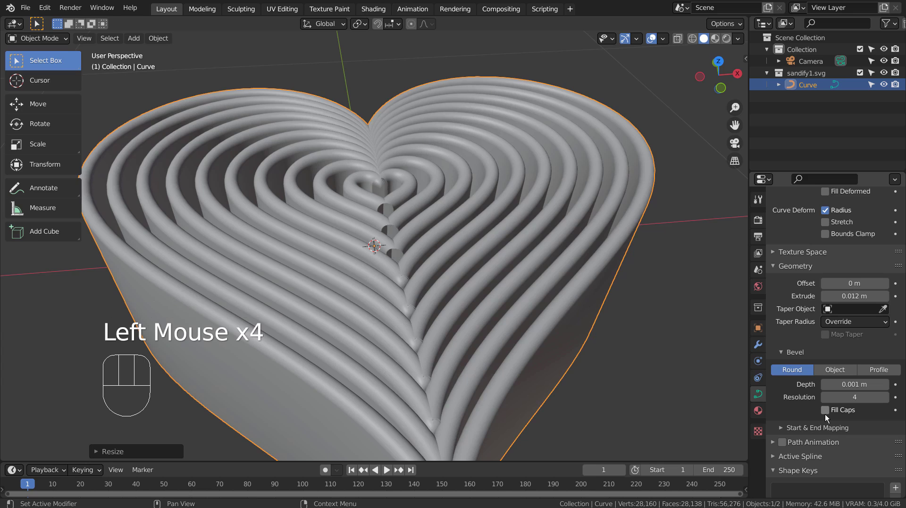
# Step: Thin the heart's walls by setting the bevel depth to 0.0001 m
pyautogui.click(861, 383)
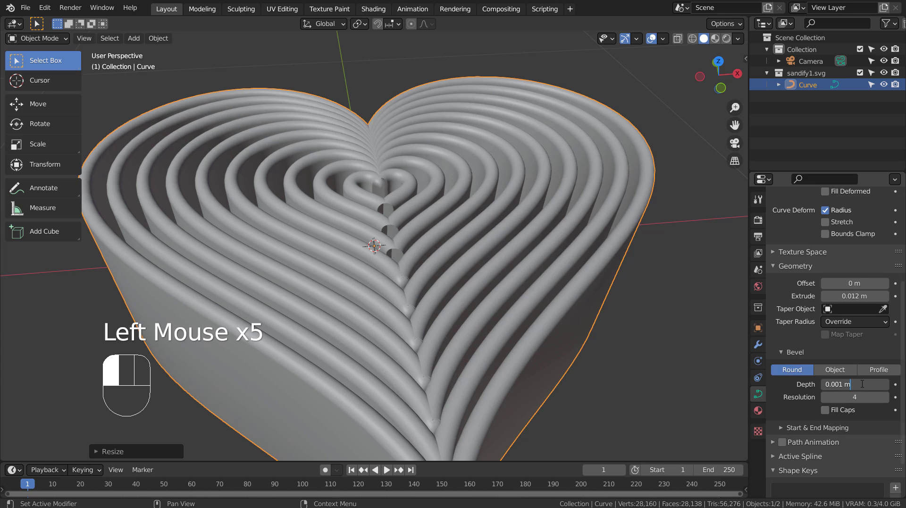
pyautogui.press('BackSpace')
pyautogui.press('BackSpace')
pyautogui.write('001')
pyautogui.press('Return')
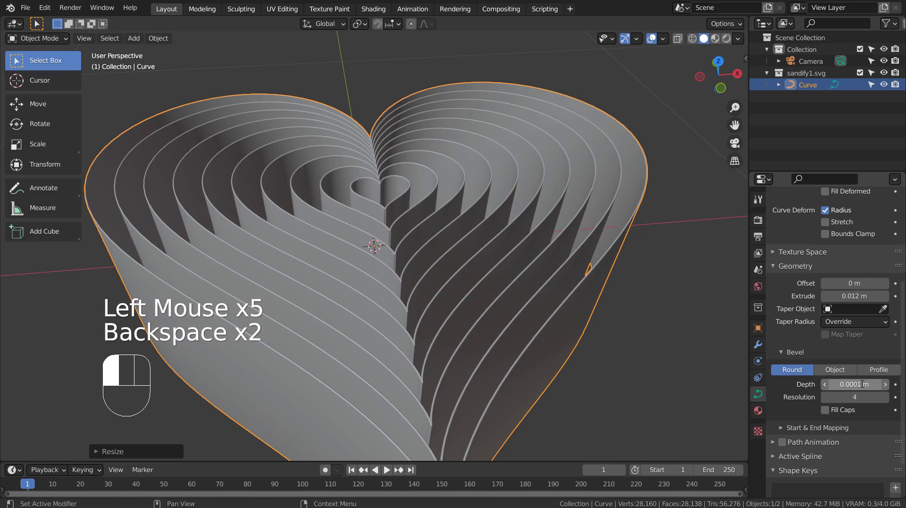
# Step: Try an even thinner bevel depth of 0.00001 m on the heart curve
pyautogui.click(862, 384)
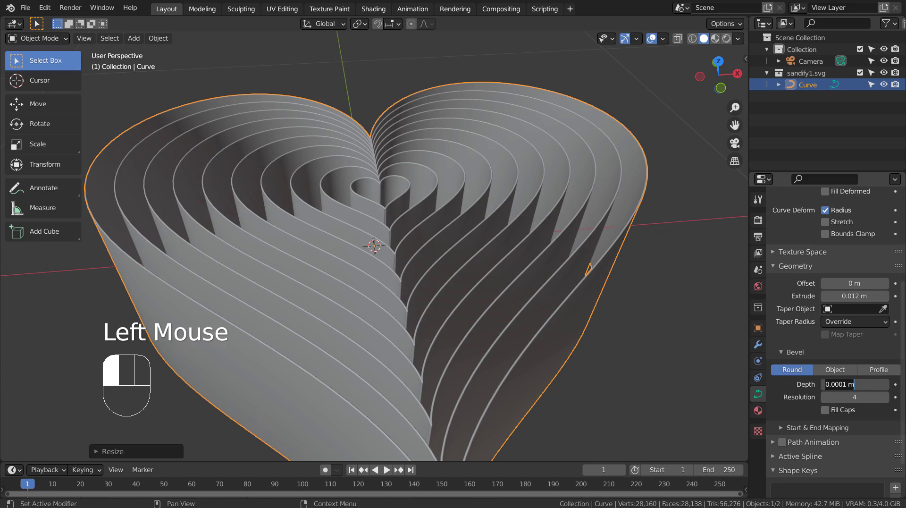
pyautogui.press('BackSpace')
pyautogui.press('BackSpace')
pyautogui.write('01')
pyautogui.press('Return')
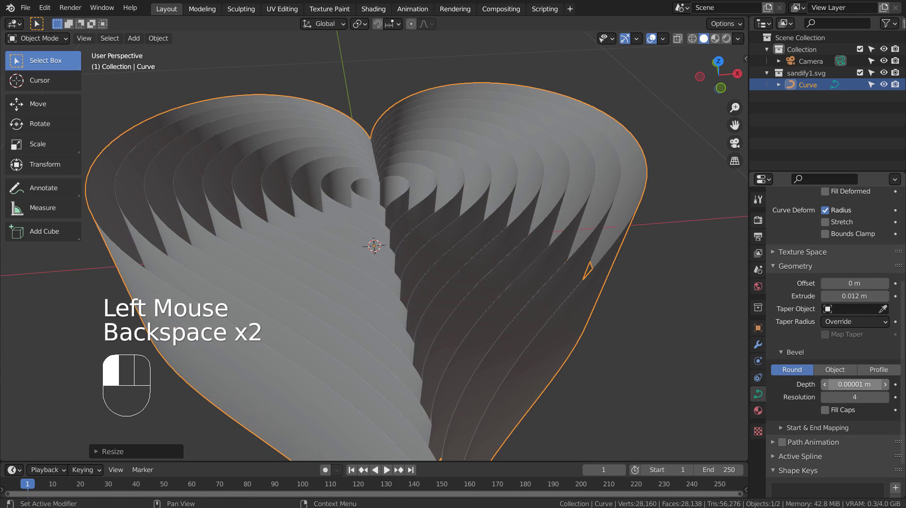
# Step: Set the heart curve's bevel depth to 0.00005 m
pyautogui.click(862, 384)
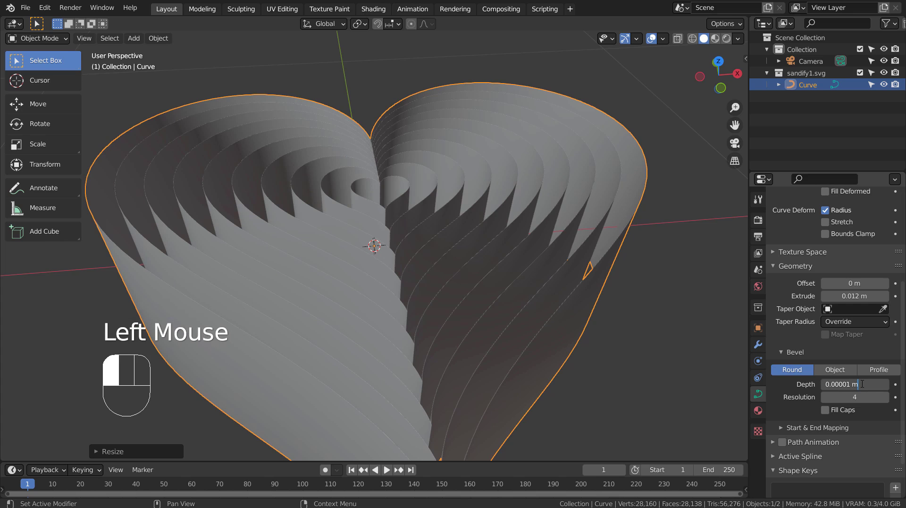
pyautogui.press('BackSpace')
pyautogui.press('BackSpace')
pyautogui.write('05')
pyautogui.press('Return')
# Step: Frame an angled close-up of the heart's innermost loops and align the camera to that view
pyautogui.scroll(3, 497, 241)
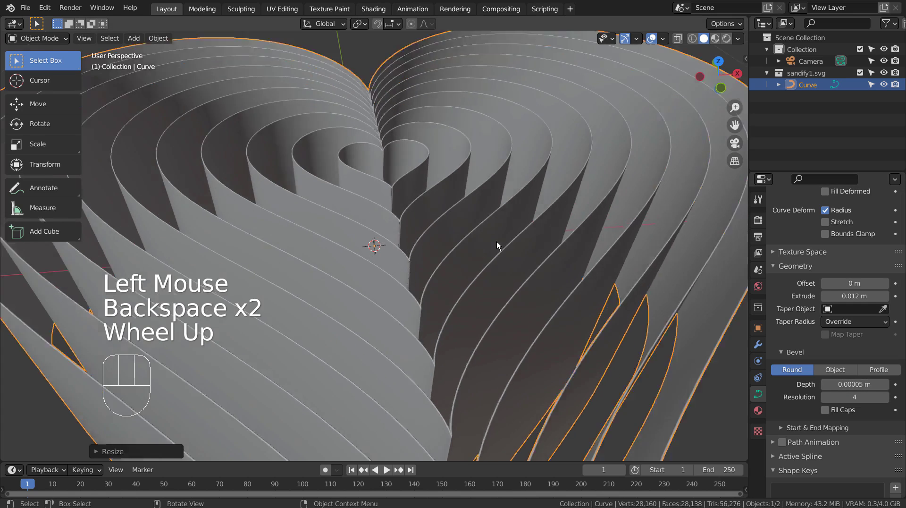
pyautogui.moveTo(486, 231)
pyautogui.mouseDown(button='middle')
pyautogui.moveTo(457, 228)
pyautogui.moveTo(503, 233)
pyautogui.moveTo(497, 242)
pyautogui.mouseUp(button='middle')
pyautogui.scroll(-3, 497, 242)
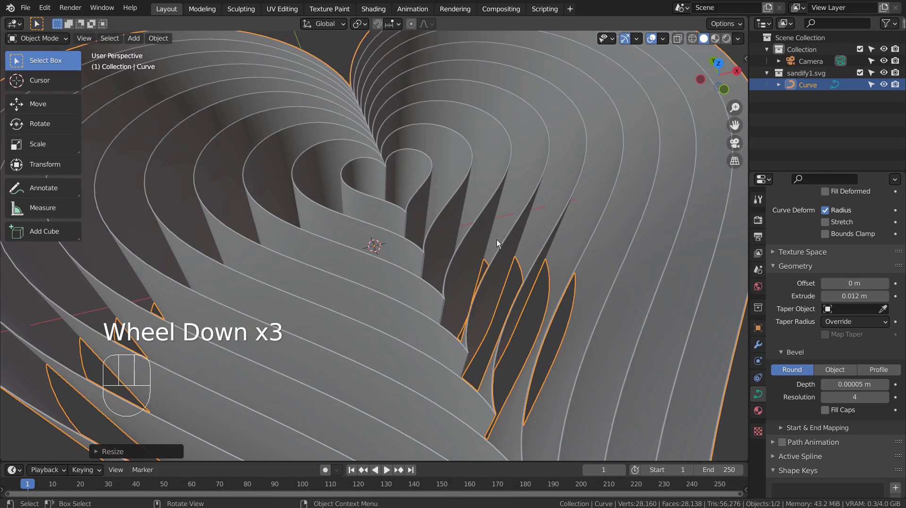
pyautogui.moveTo(540, 222); pyautogui.dragTo(547, 242, button='middle')
pyautogui.scroll(1, 521, 254)
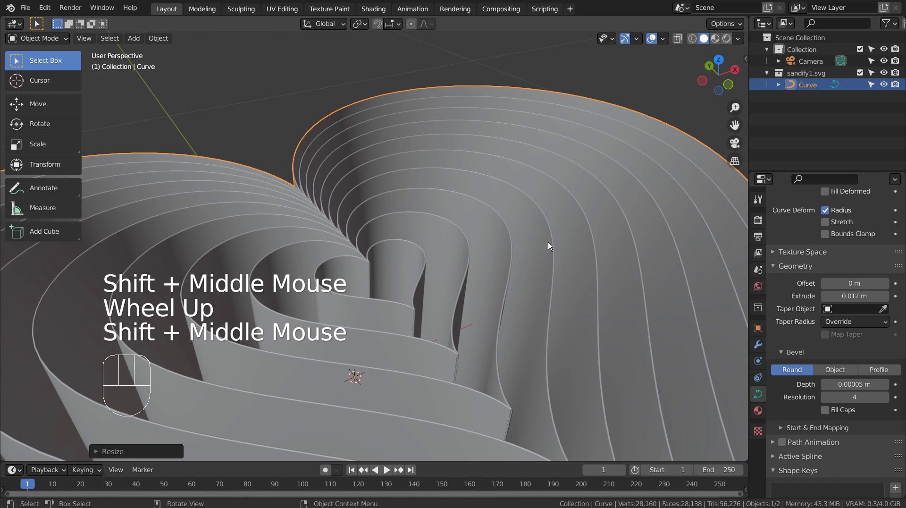
pyautogui.press('ctrl+alt+KP_0')
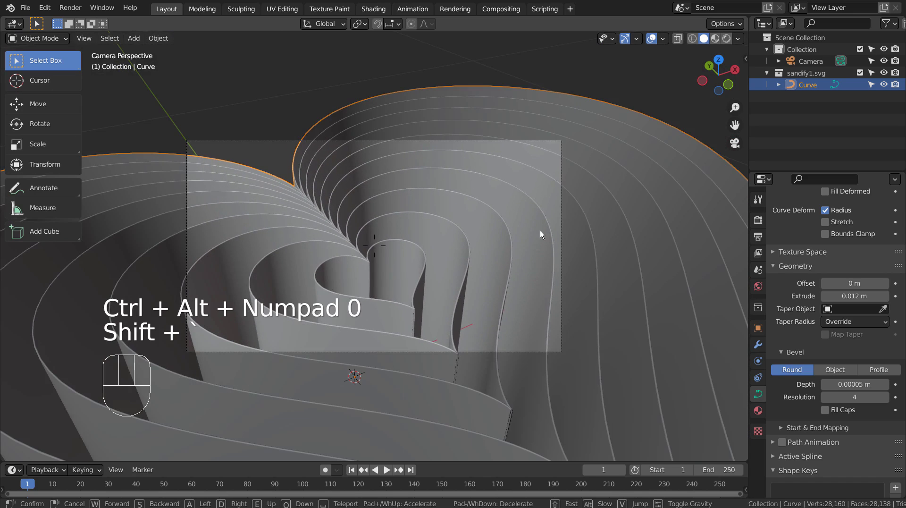
# Step: Fine-tune the camera with walk navigation so the innermost loops sit near the middle of the frame
pyautogui.hotkey('shift', '`')
pyautogui.press('s')
pyautogui.press('w')
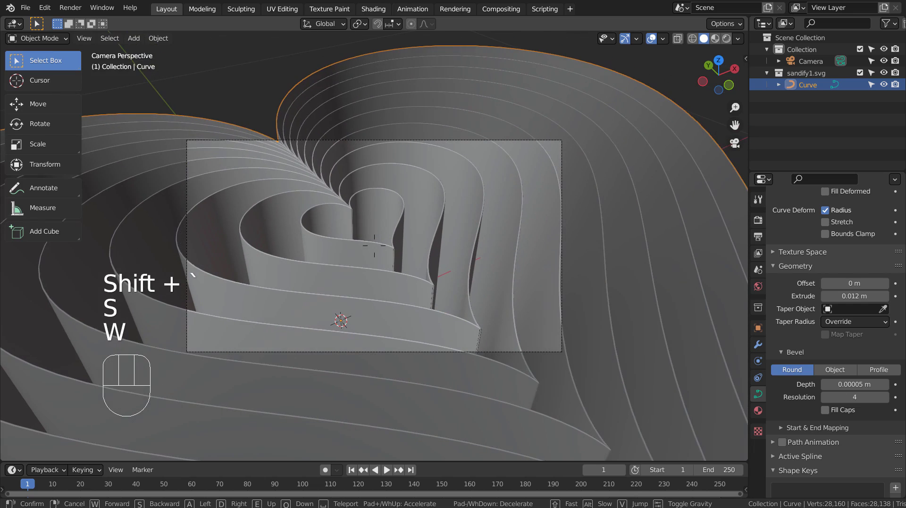
pyautogui.press('w')
pyautogui.press('s')
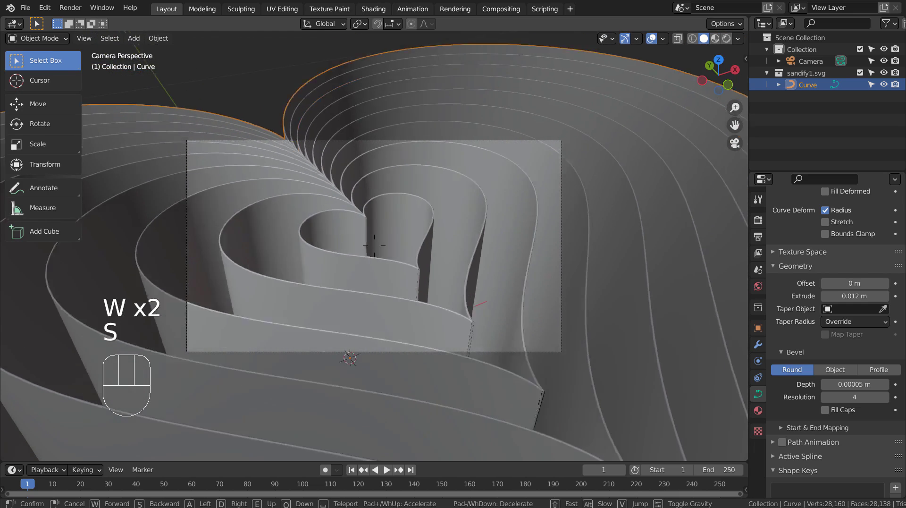
pyautogui.press('s')
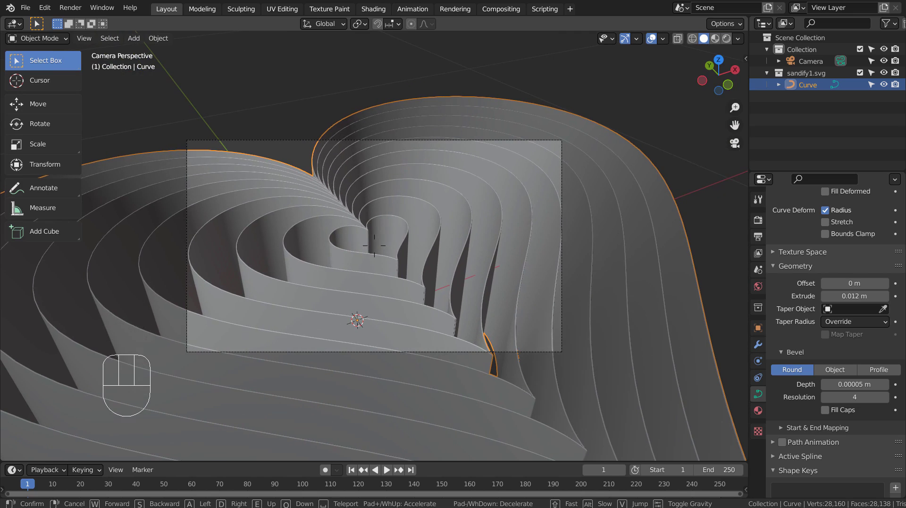
pyautogui.click(536, 174)
# Step: Add a mesh plane at the 3D cursor and scale it up to fill the background behind the heart
pyautogui.click(612, 97)
pyautogui.hotkey('shift', 'a')
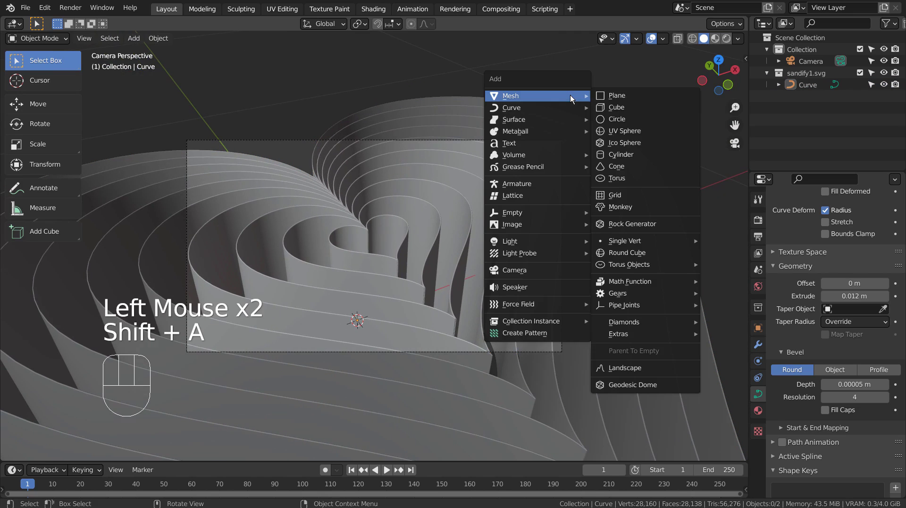
pyautogui.click(608, 97)
pyautogui.press('s')
pyautogui.click(250, 106)
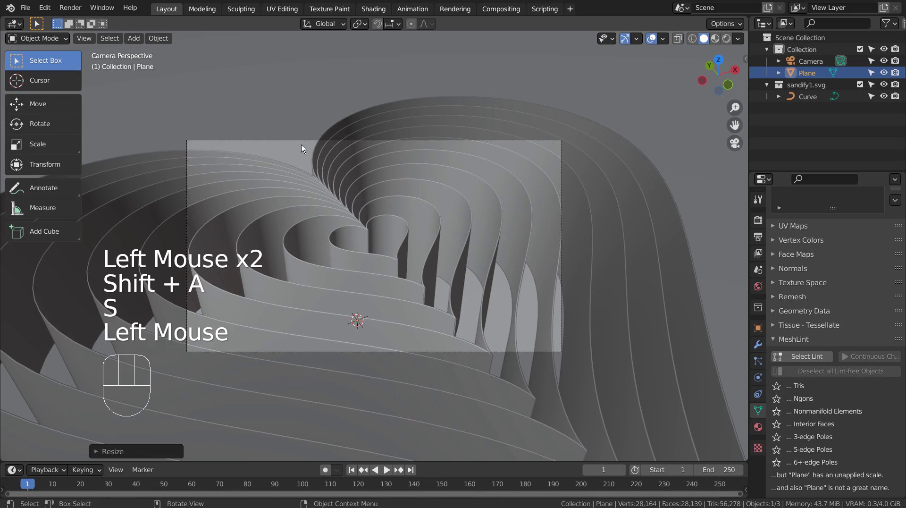
# Step: Select the heart curve and open its material settings
pyautogui.click(496, 219)
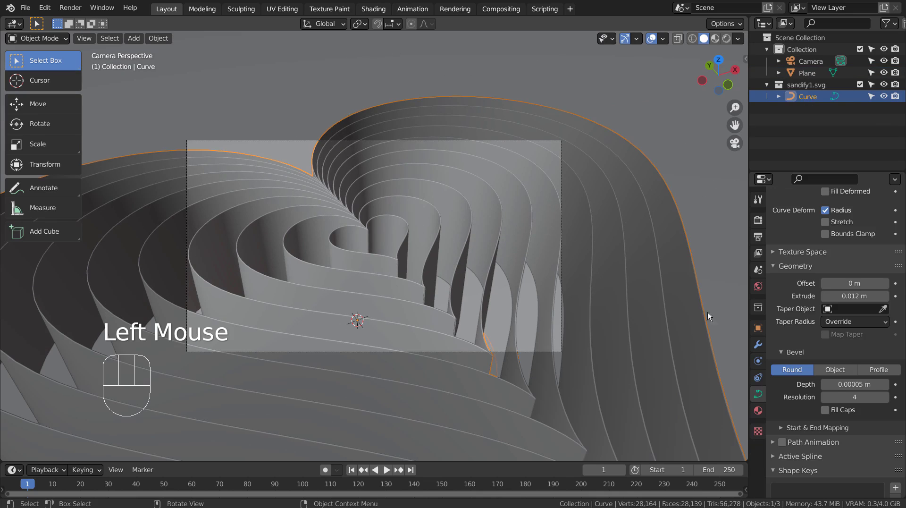
pyautogui.click(758, 410)
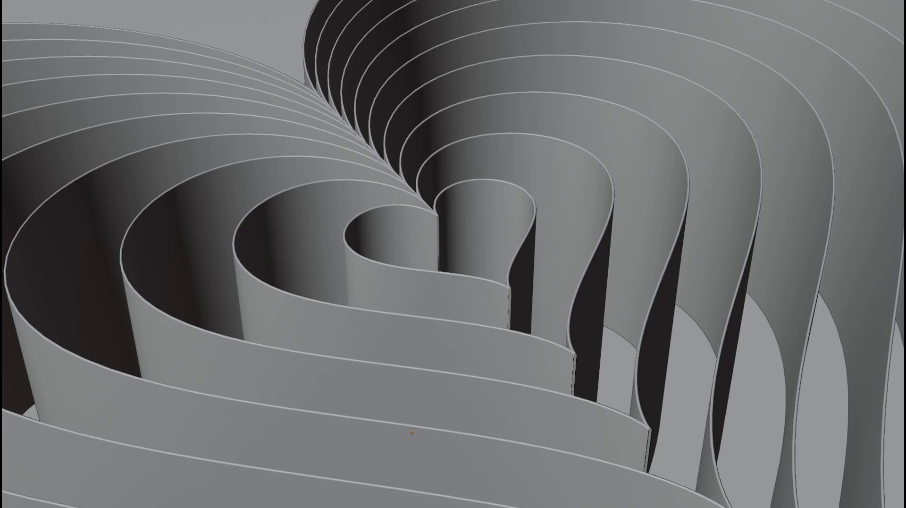